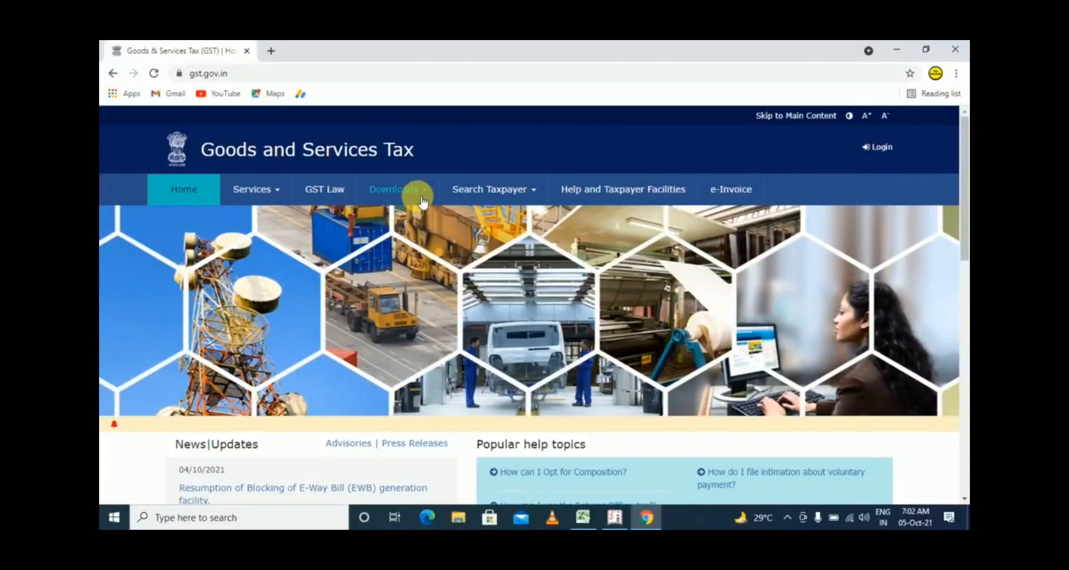
Download the Returns Offline Tool zip from the GST portal's offline tools and accept the download confirmation
{"action": "left_click", "coordinate": [422, 196]}
{"action": "left_click", "coordinate": [189, 218]}
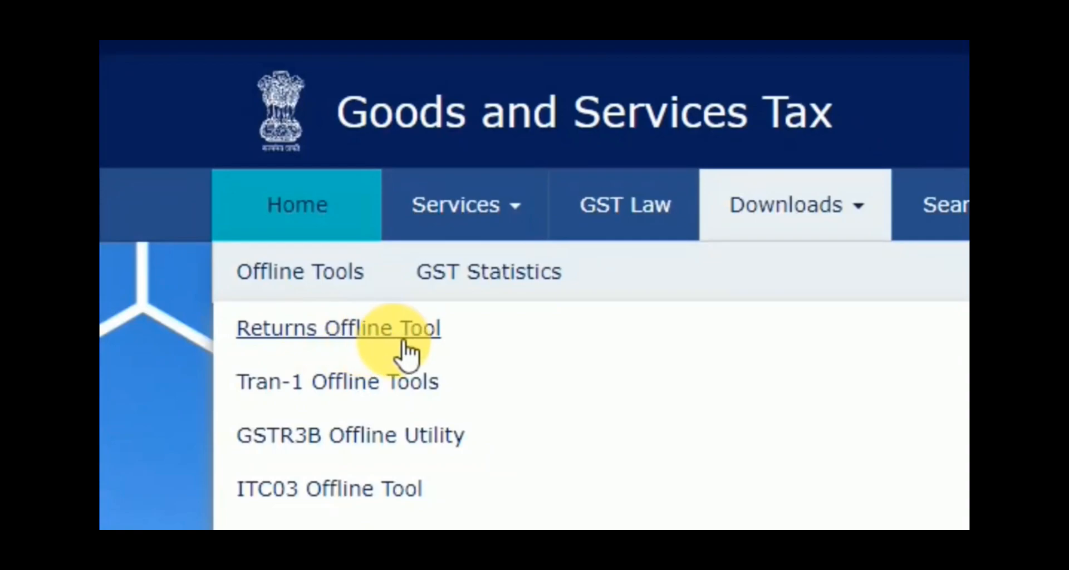
{"action": "left_click", "coordinate": [405, 344]}
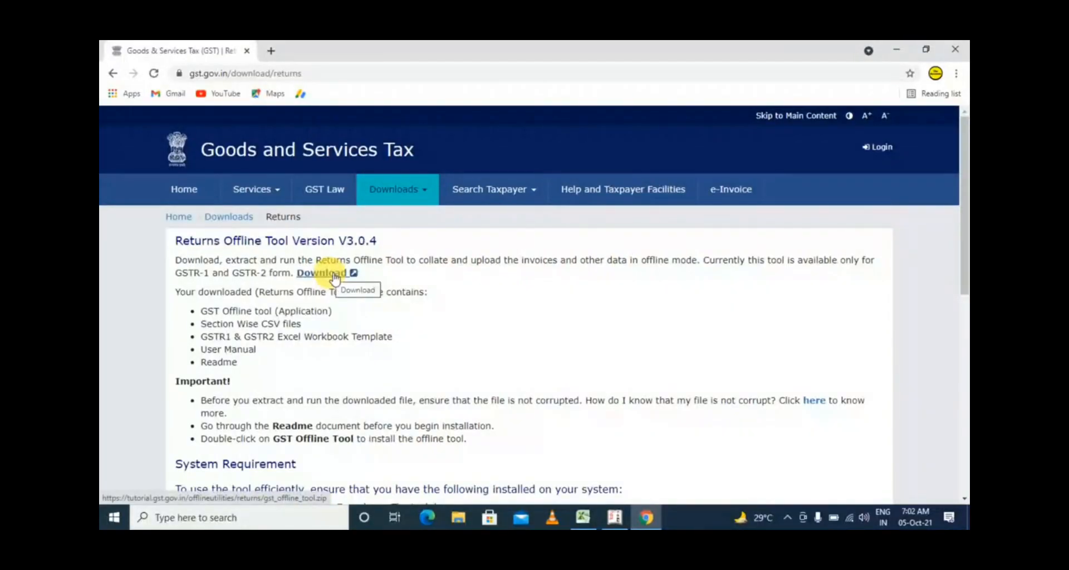
{"action": "left_click", "coordinate": [334, 275]}
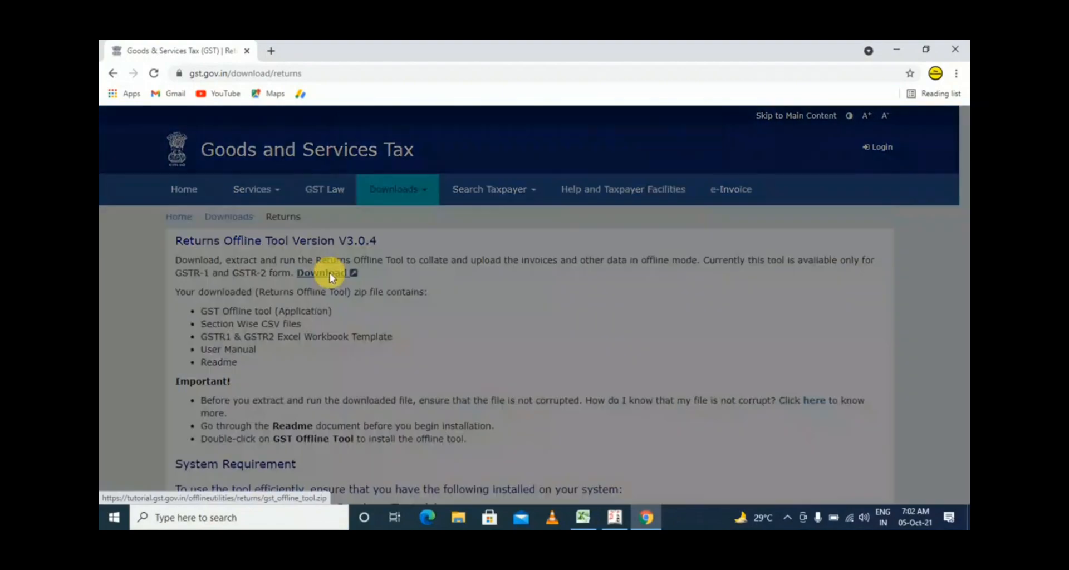
{"action": "left_click", "coordinate": [568, 303]}
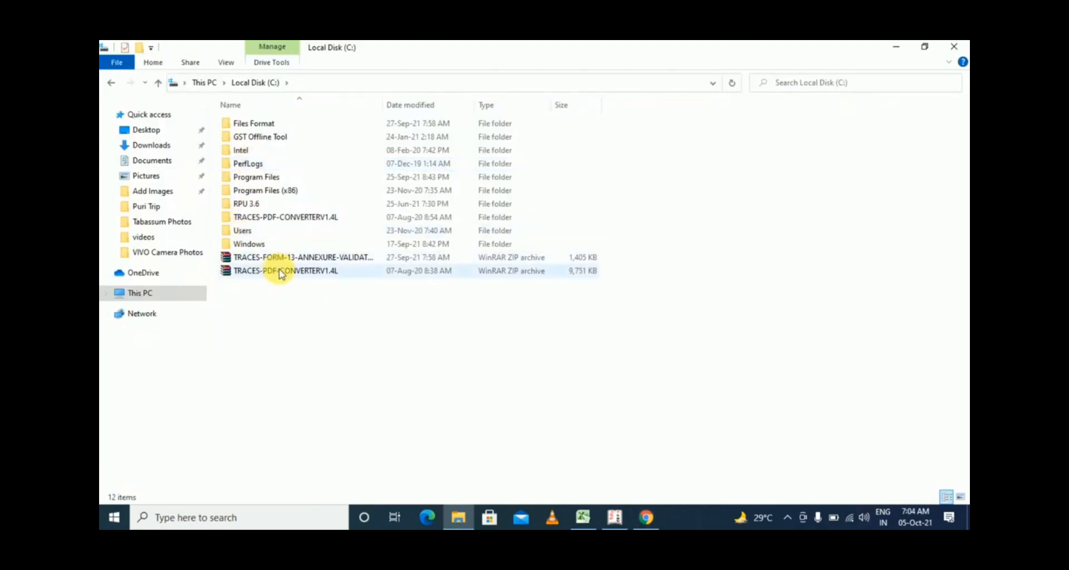
Paste the gst_offline_tool archive into Local Disk (C:), extract it there and open the extracted folder
{"action": "right_click", "coordinate": [278, 312]}
{"action": "left_click", "coordinate": [310, 383]}
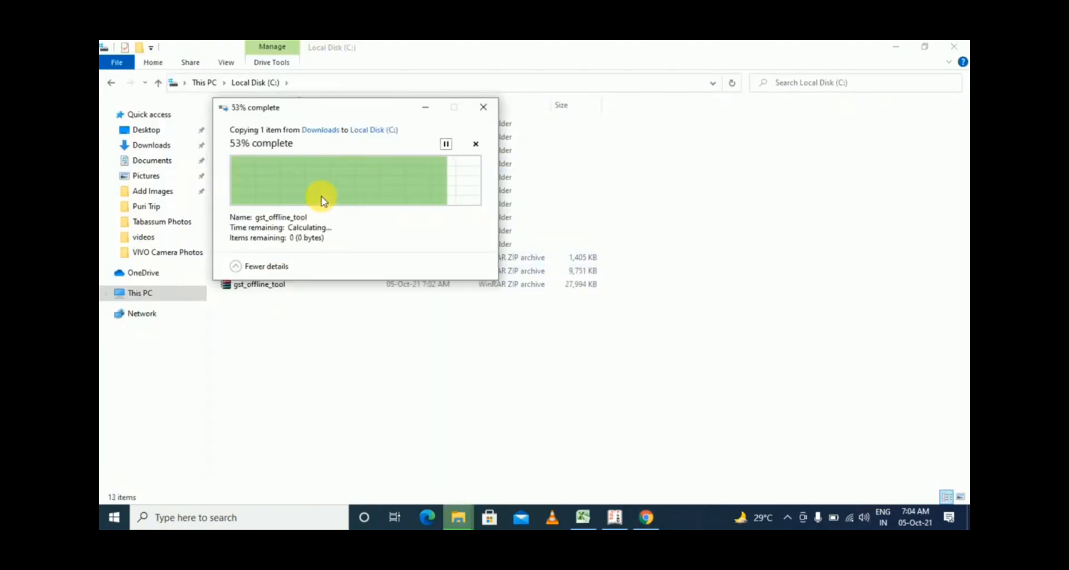
{"action": "double_click", "coordinate": [271, 285]}
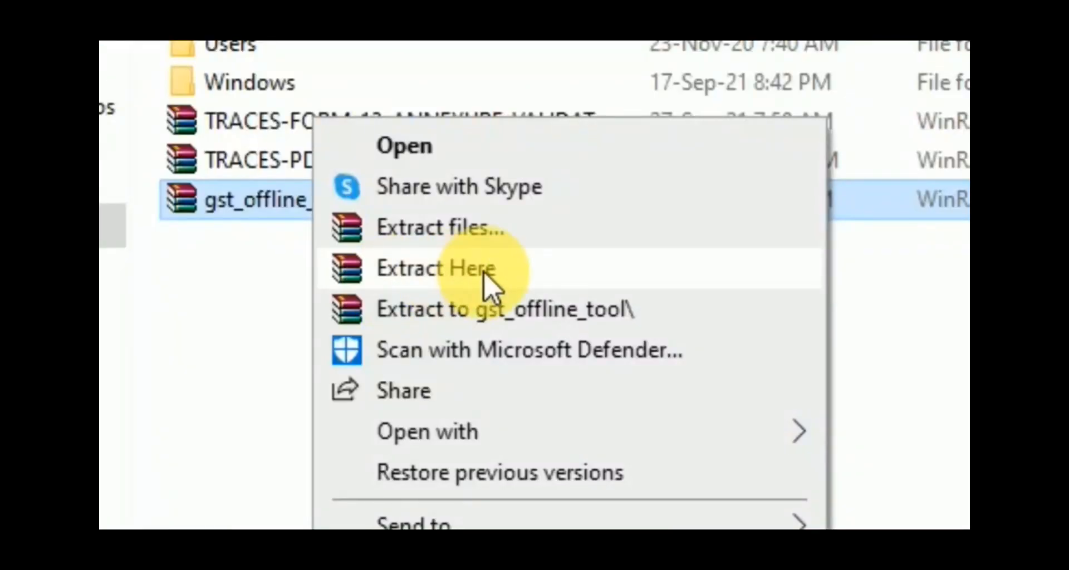
{"action": "left_click", "coordinate": [485, 272]}
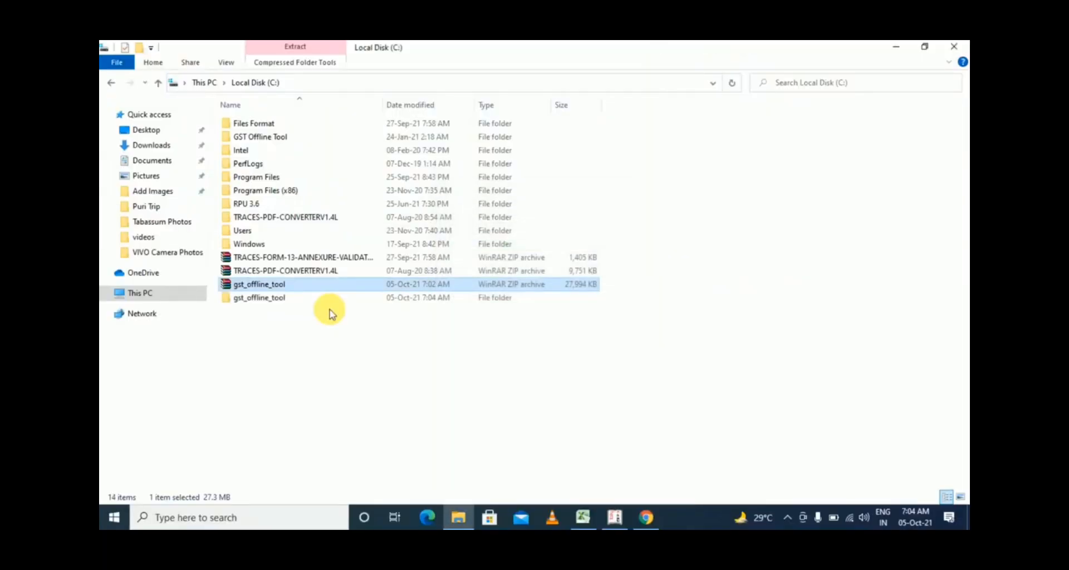
{"action": "double_click", "coordinate": [269, 299]}
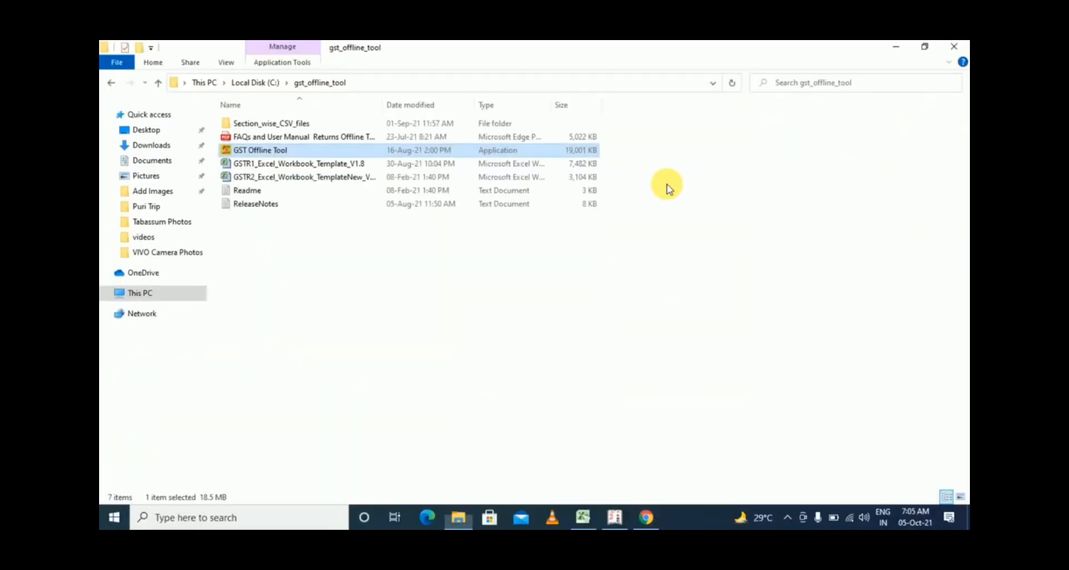
Close the extracted folder window and launch GST Offline Tool from the desktop
{"action": "left_click", "coordinate": [953, 46]}
{"action": "left_click", "coordinate": [894, 48]}
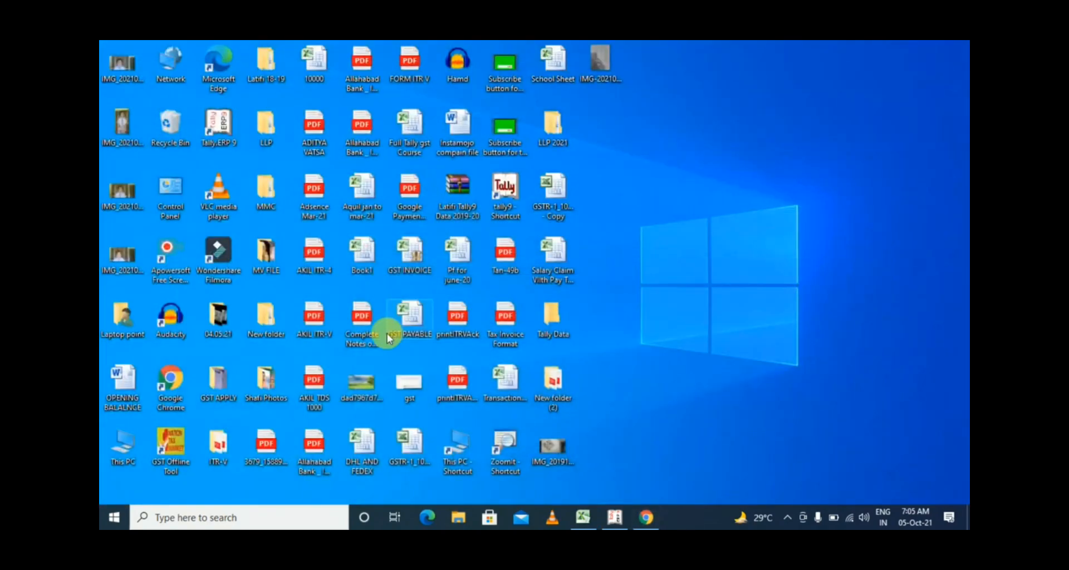
{"action": "double_click", "coordinate": [172, 454]}
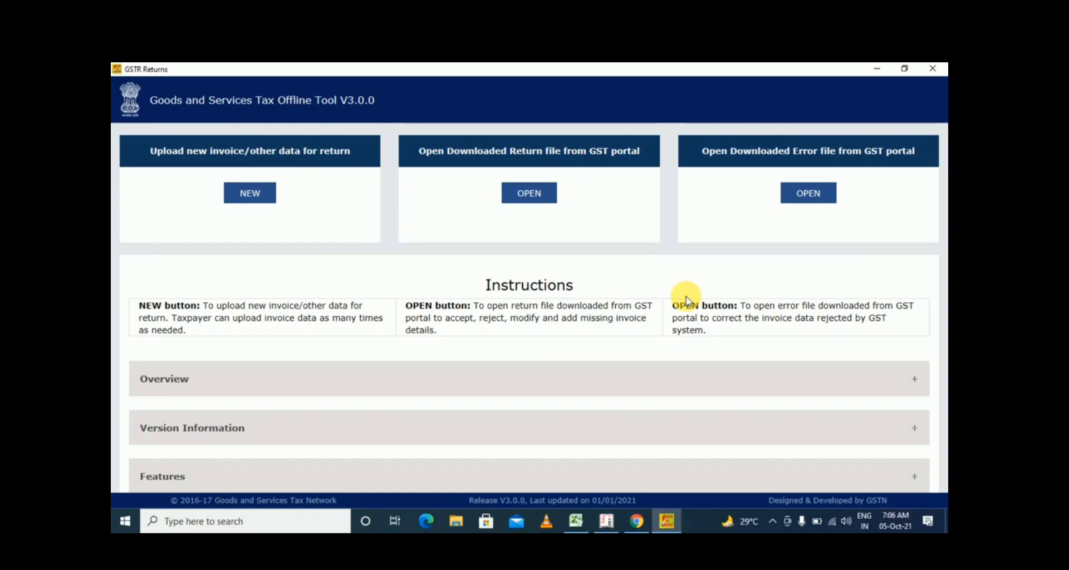
Minimise the offline tool, switch to Tally.ERP 9 and display the GSTR-1 report from the statutory GST reports
{"action": "left_click", "coordinate": [873, 71]}
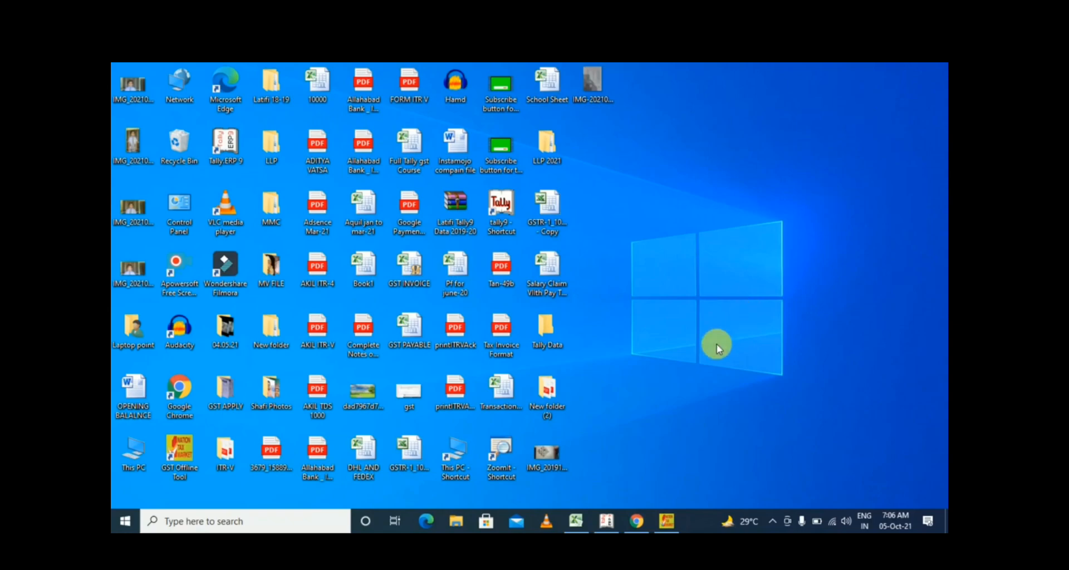
{"action": "left_click", "coordinate": [606, 520]}
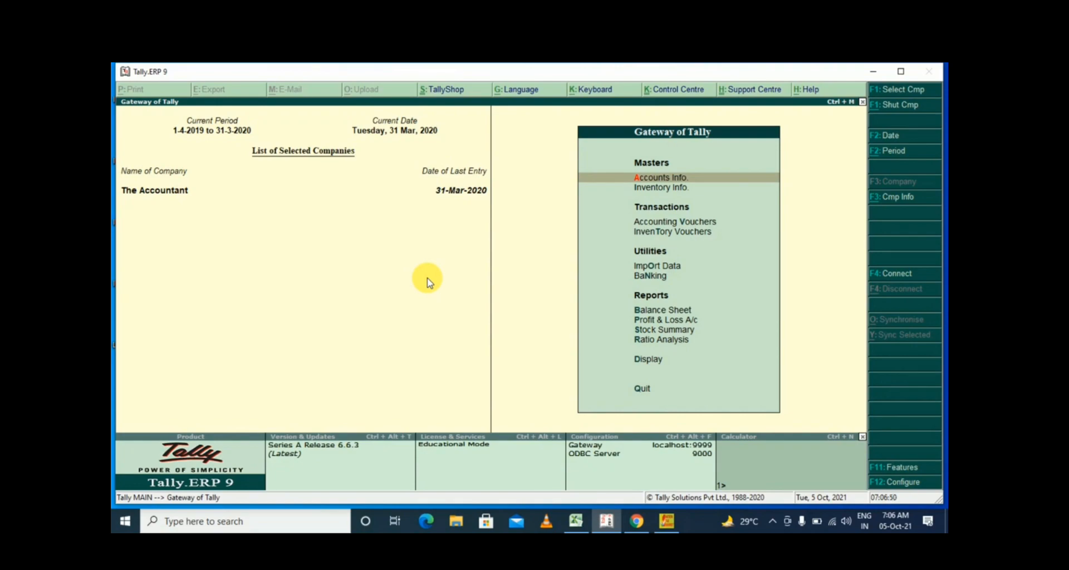
{"action": "left_click", "coordinate": [648, 359]}
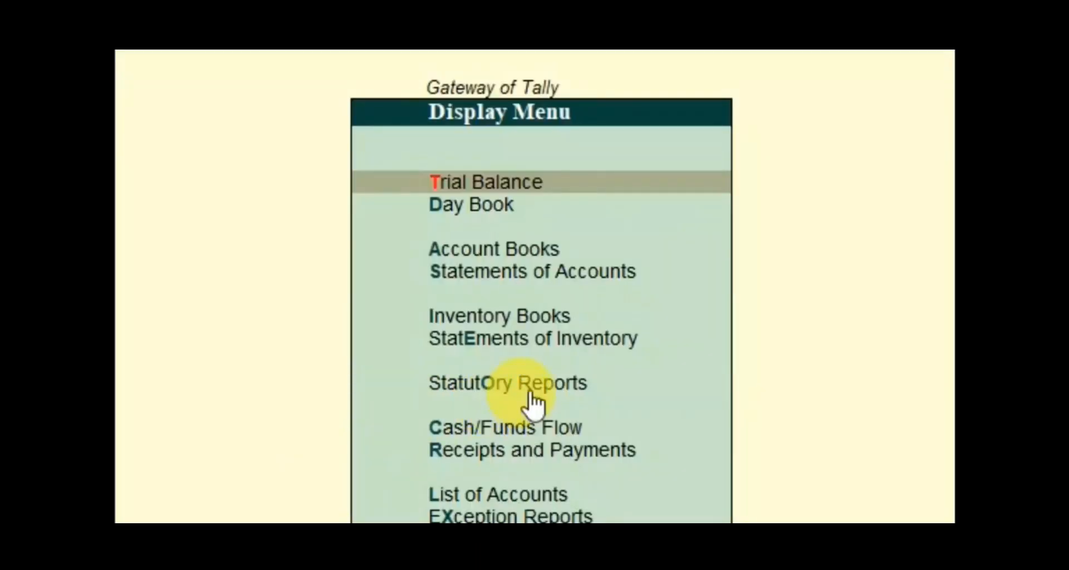
{"action": "left_click", "coordinate": [682, 278]}
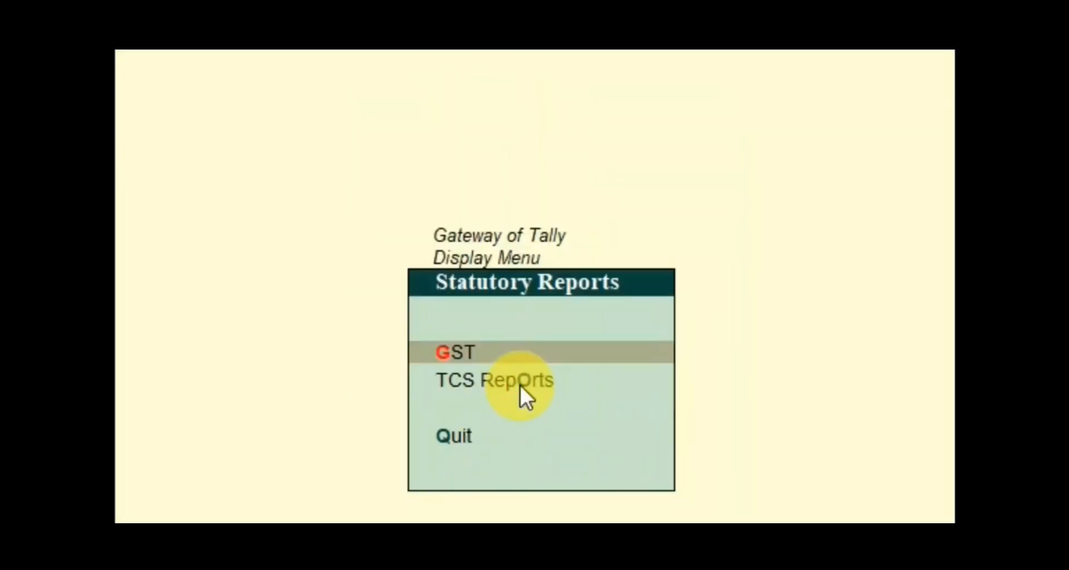
{"action": "left_click", "coordinate": [466, 351]}
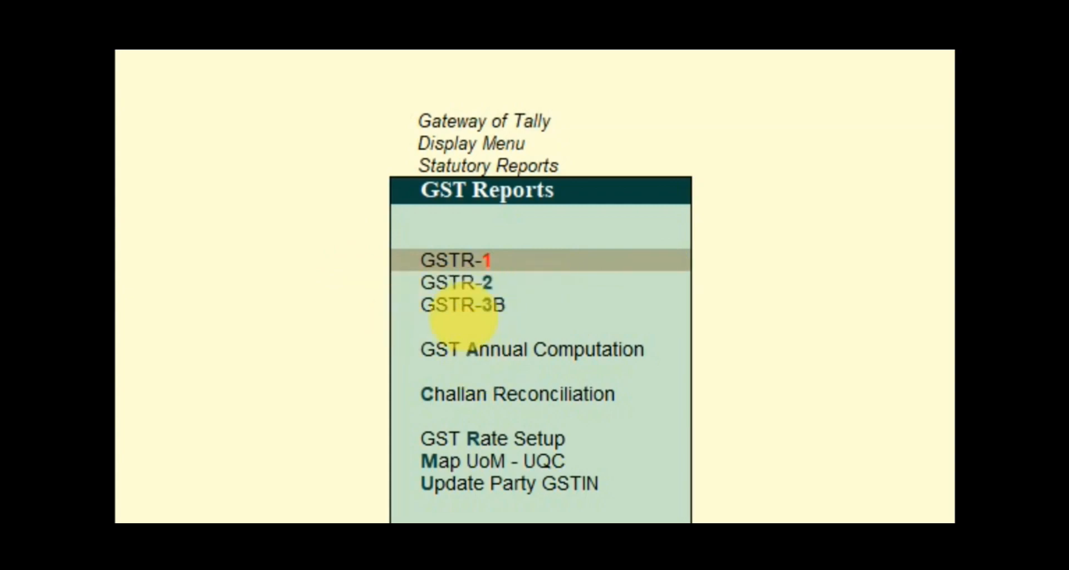
{"action": "left_click", "coordinate": [451, 264]}
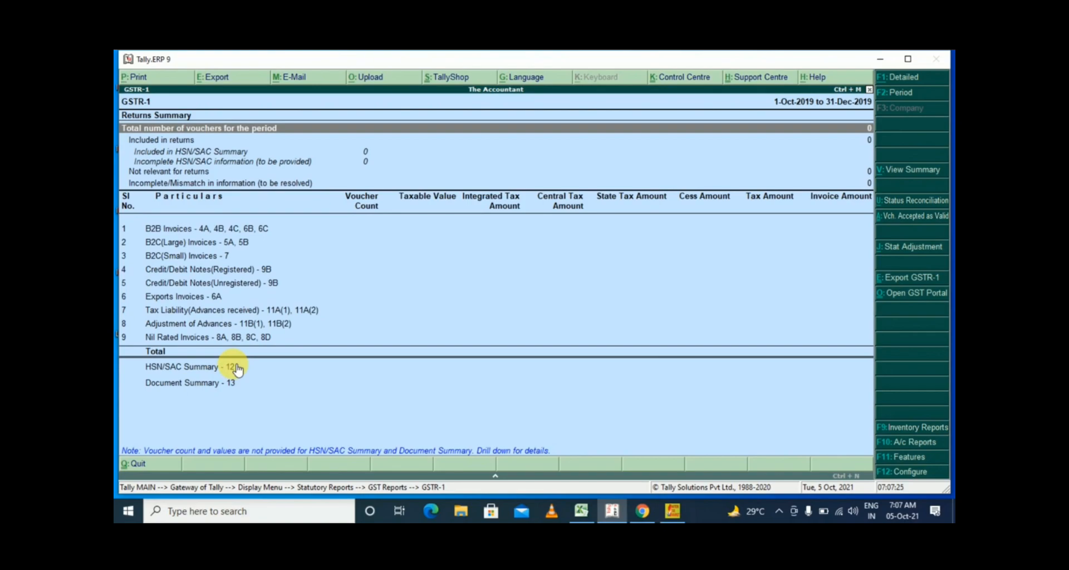
Set the GSTR-1 report period from 1-10-2019 to 31-12-2019
{"action": "key", "text": "F2"}
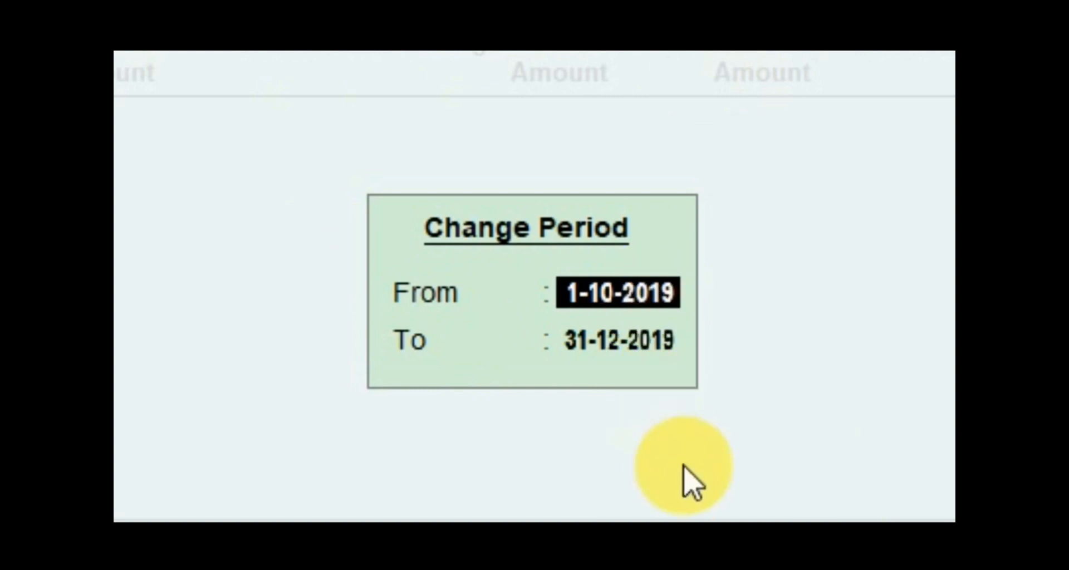
{"action": "key", "text": "Return"}
{"action": "key", "text": "Return"}
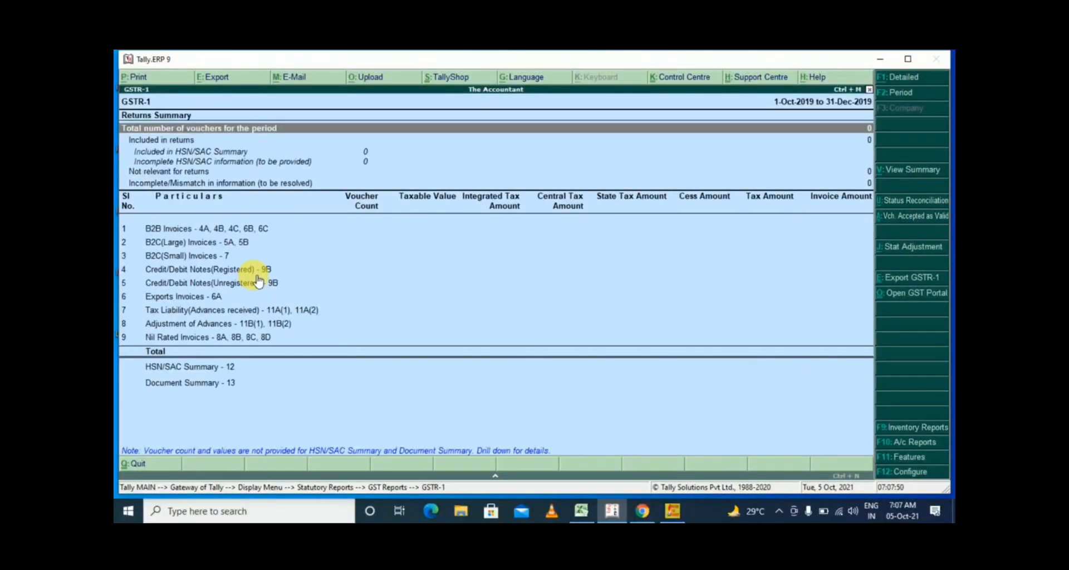
Export the GSTR-1 return in Excel (Spreadsheet) format and review the b2b sheet of the GSTR-1 workbook
{"action": "left_click", "coordinate": [152, 184]}
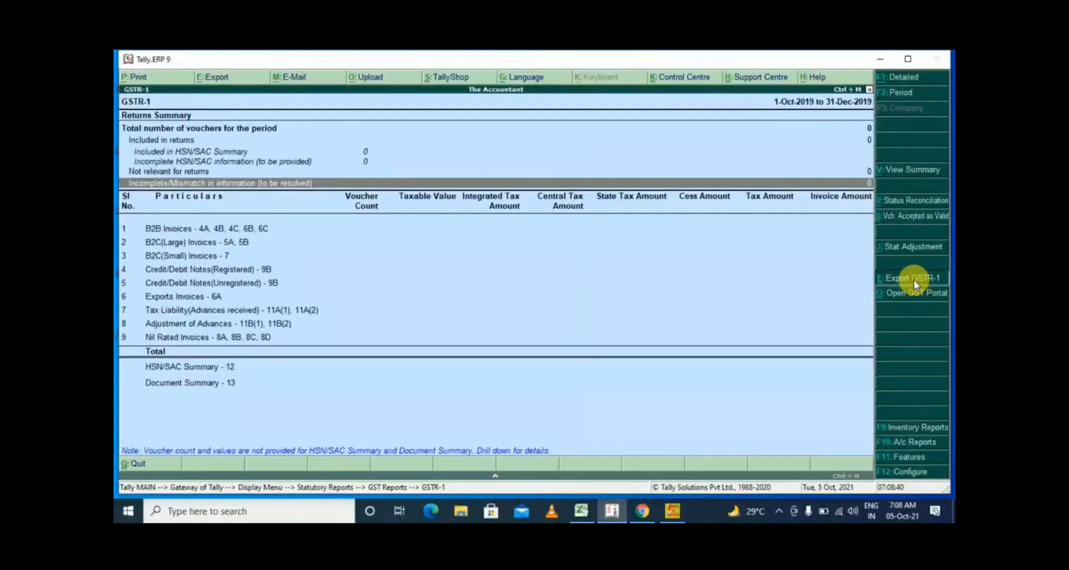
{"action": "left_click", "coordinate": [796, 279]}
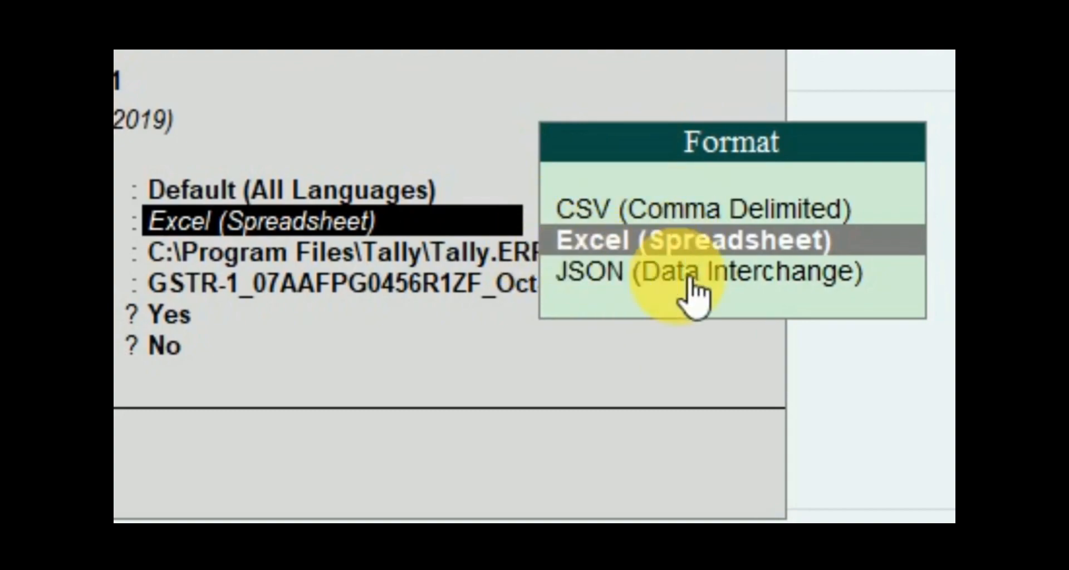
{"action": "key", "text": "Return"}
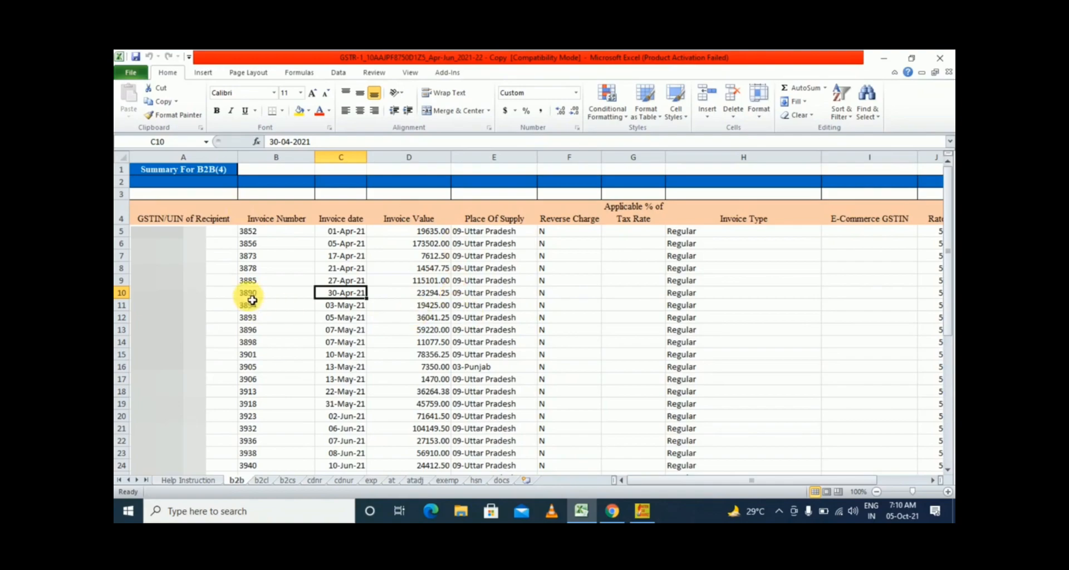
{"action": "left_click", "coordinate": [224, 293]}
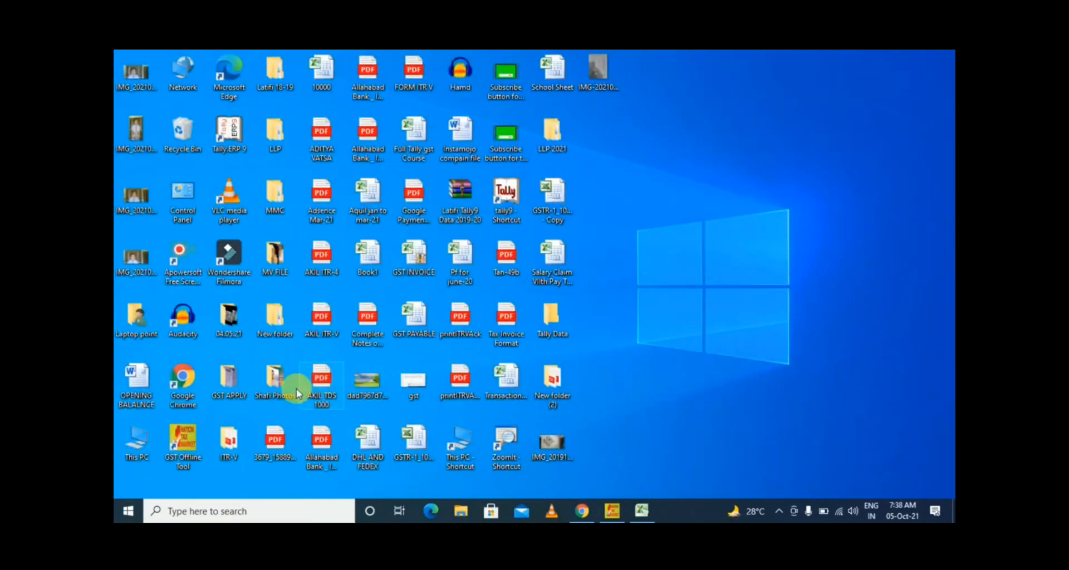
Launch GST Offline Tool, start a new invoice data upload for GSTR-1/IFF and paste the supplier's GSTIN
{"action": "double_click", "coordinate": [188, 458]}
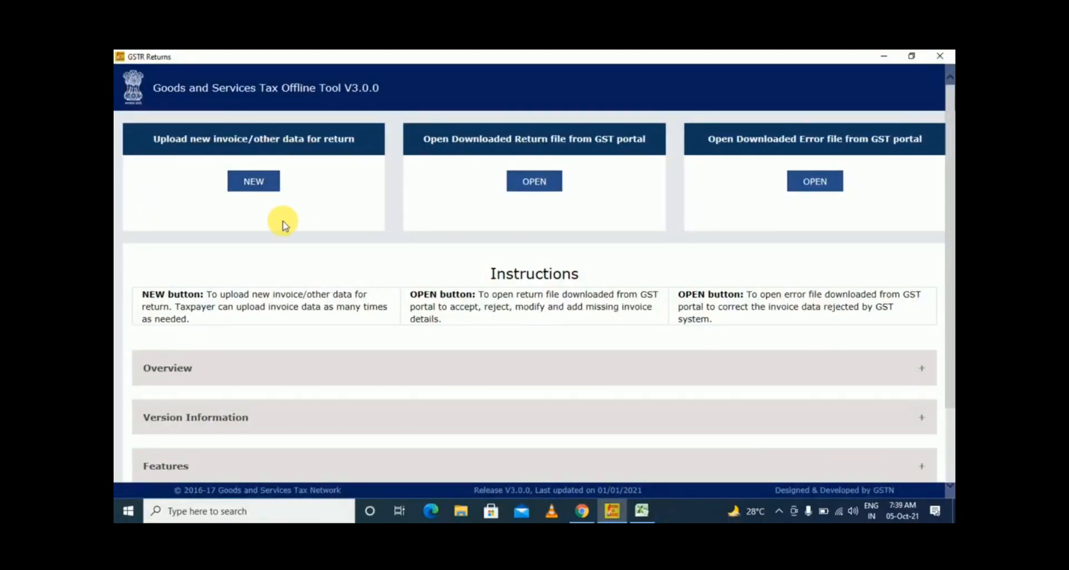
{"action": "left_click", "coordinate": [260, 189]}
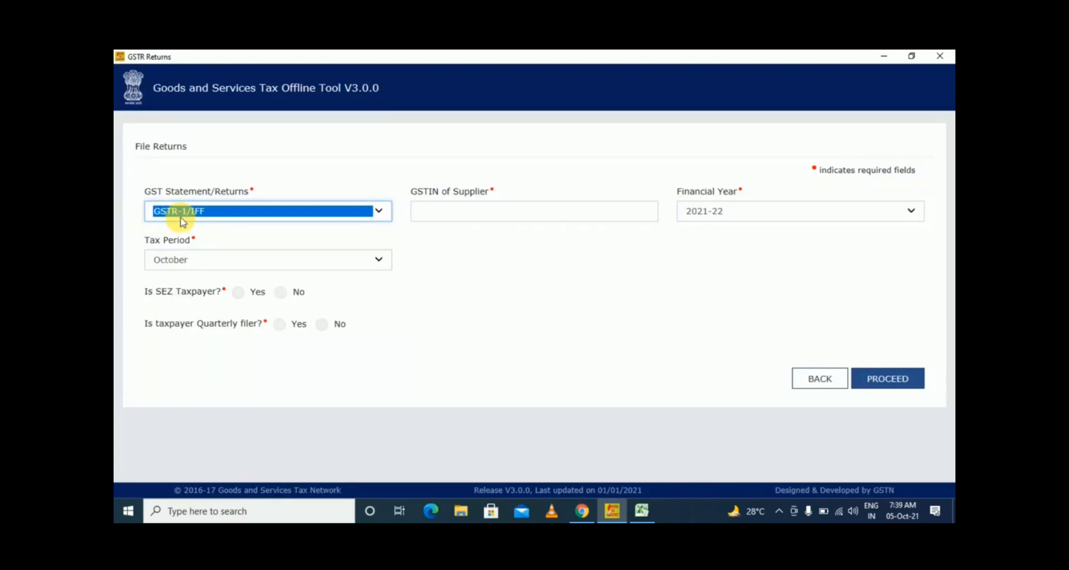
{"action": "left_click", "coordinate": [465, 216]}
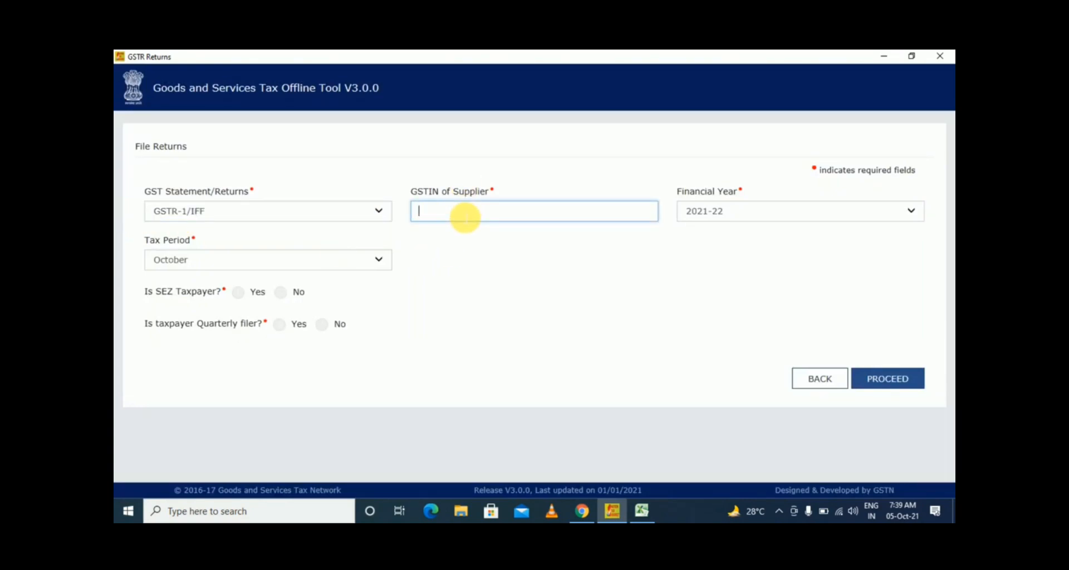
{"action": "key", "text": "ctrl+v"}
{"action": "key", "text": "Tab"}
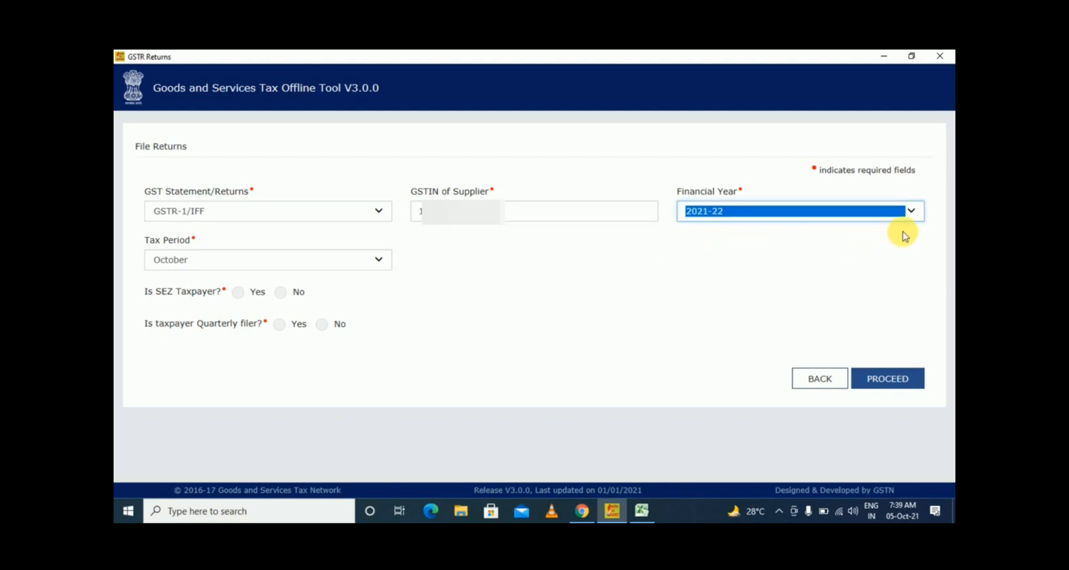
Choose financial year 2021-22, tax period September, SEZ taxpayer No and quarterly filer Yes, and confirm the return details
{"action": "left_click", "coordinate": [916, 213]}
{"action": "left_click", "coordinate": [916, 213]}
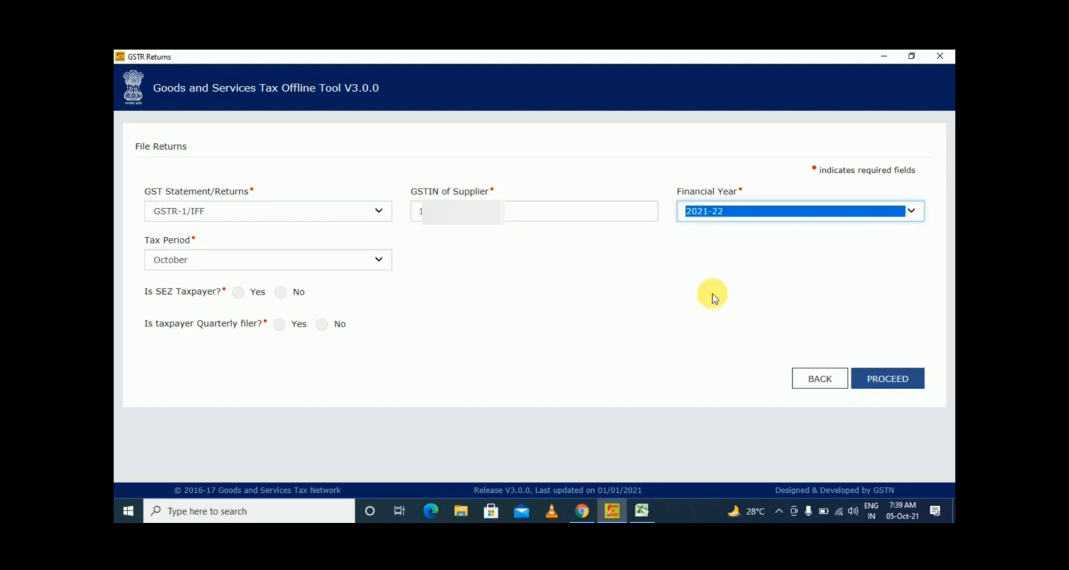
{"action": "left_click", "coordinate": [380, 260]}
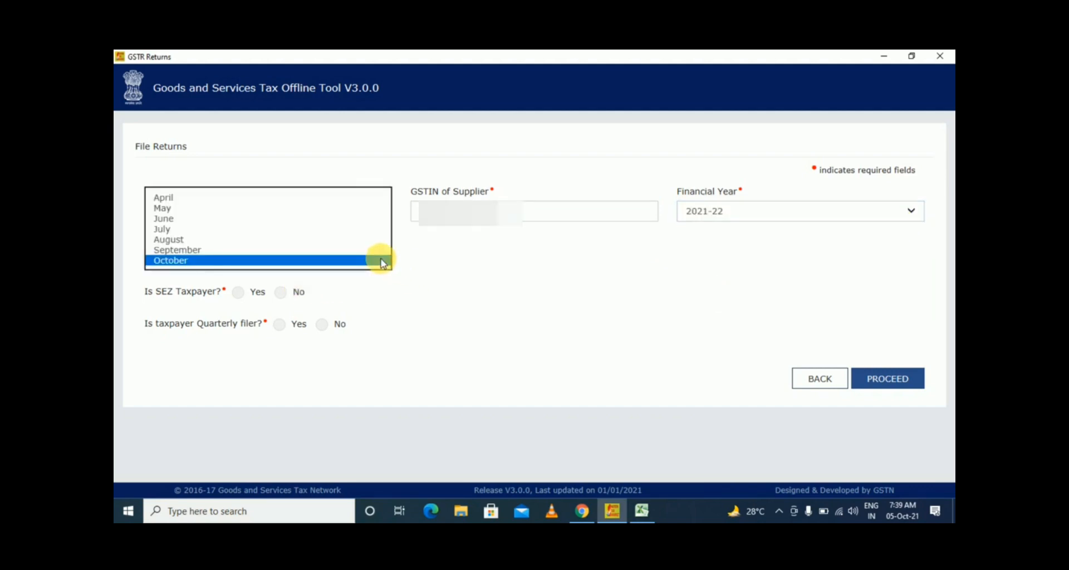
{"action": "left_click", "coordinate": [196, 252]}
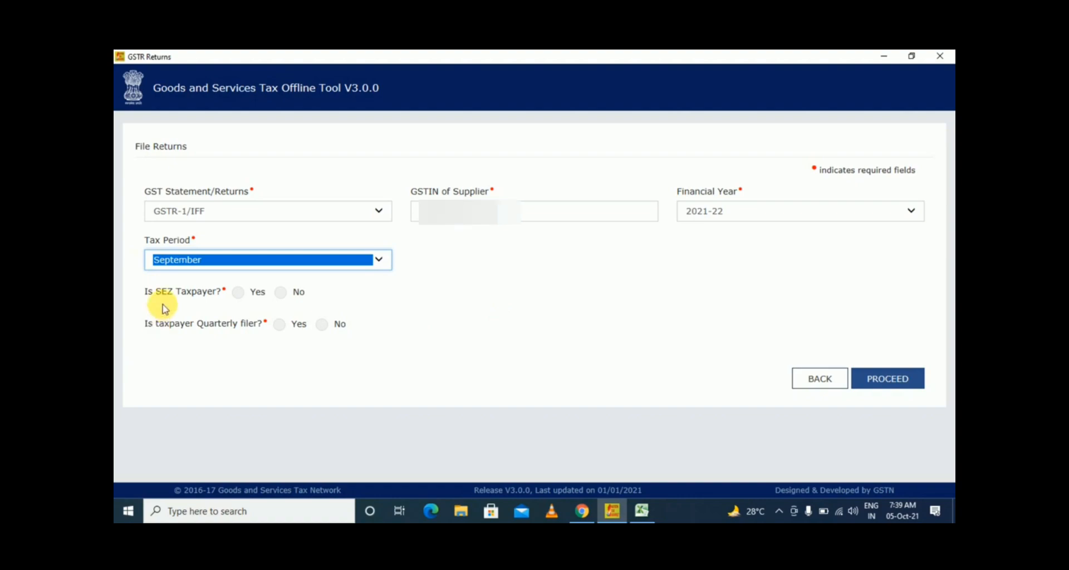
{"action": "left_click", "coordinate": [288, 301]}
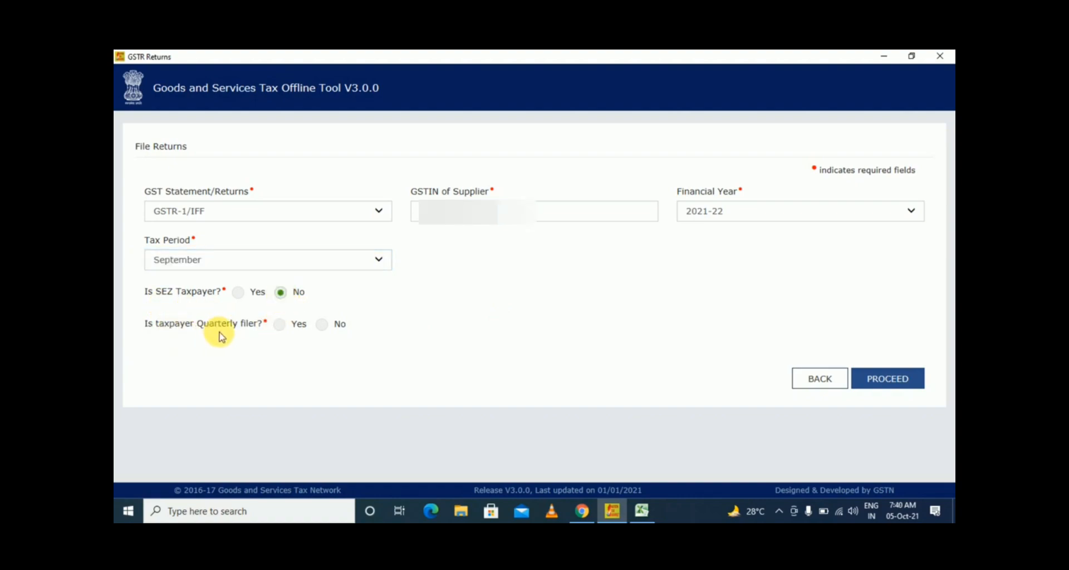
{"action": "left_click", "coordinate": [285, 332]}
{"action": "left_click", "coordinate": [890, 388]}
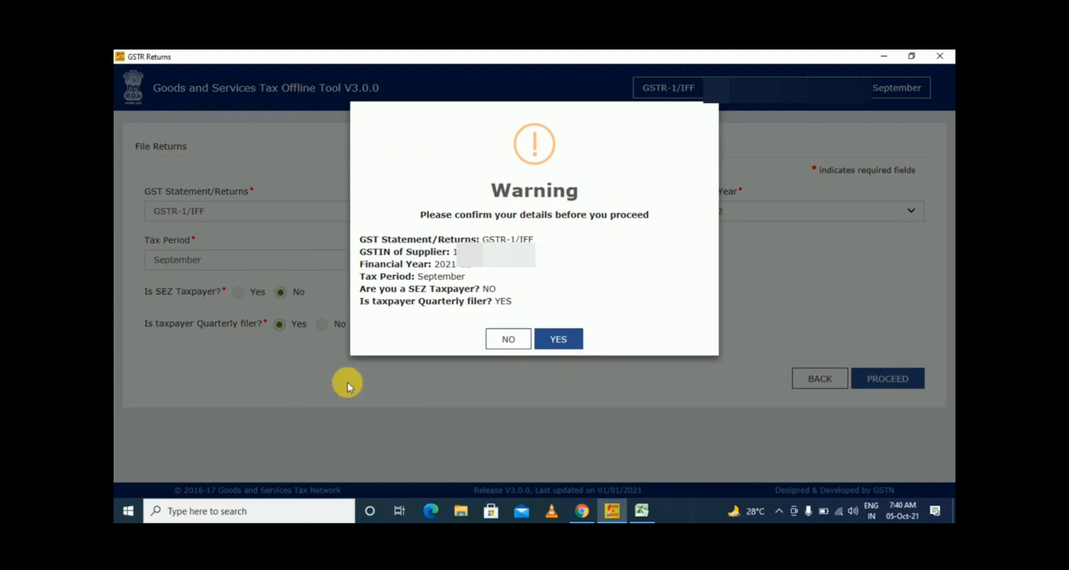
{"action": "left_click", "coordinate": [558, 339]}
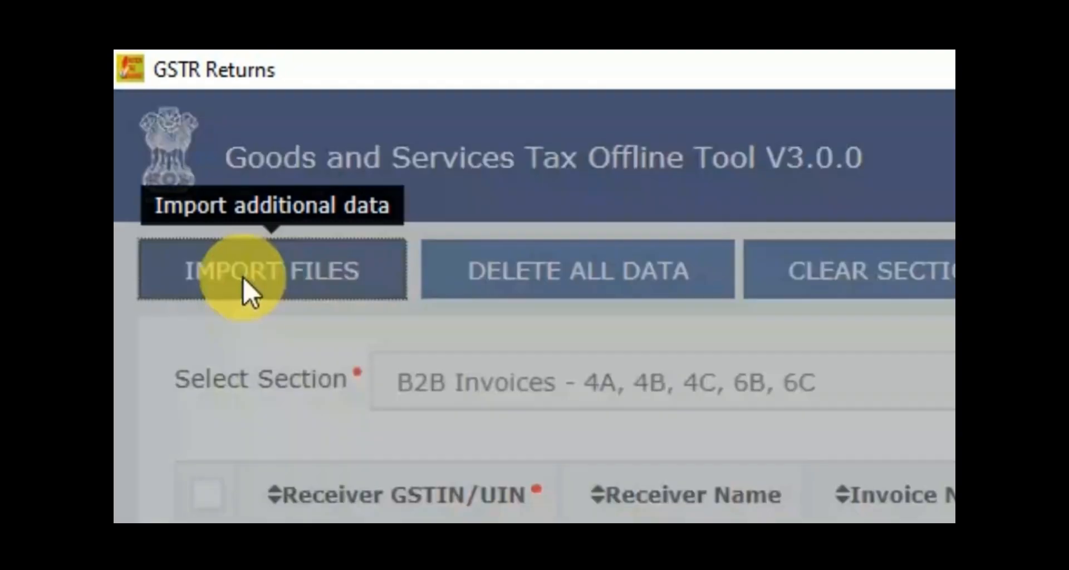
Open the page for importing return files and look over the sections offered for one-section-at-a-time import
{"action": "left_click", "coordinate": [254, 287]}
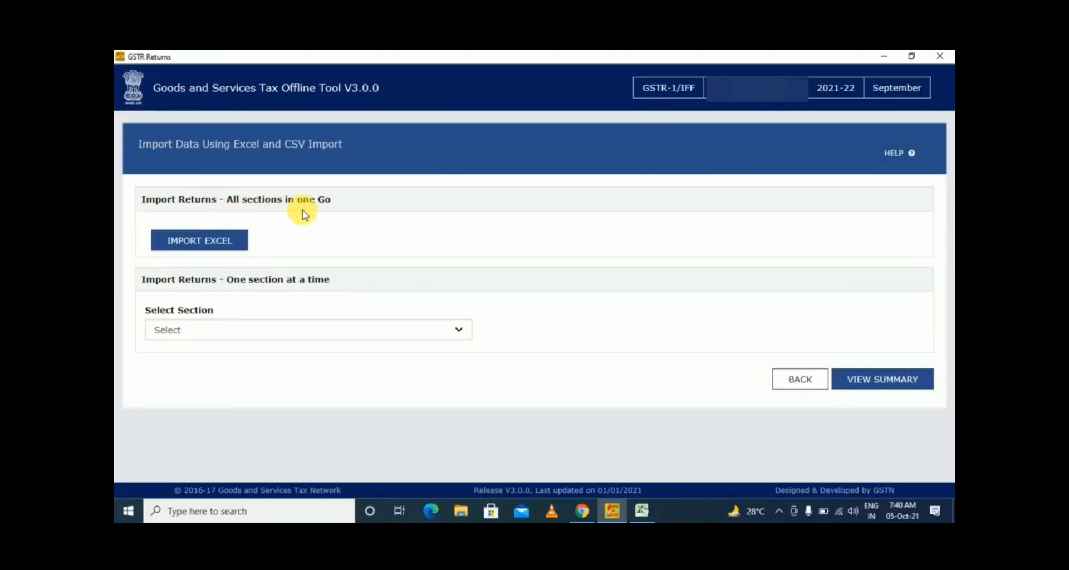
{"action": "left_click", "coordinate": [240, 330]}
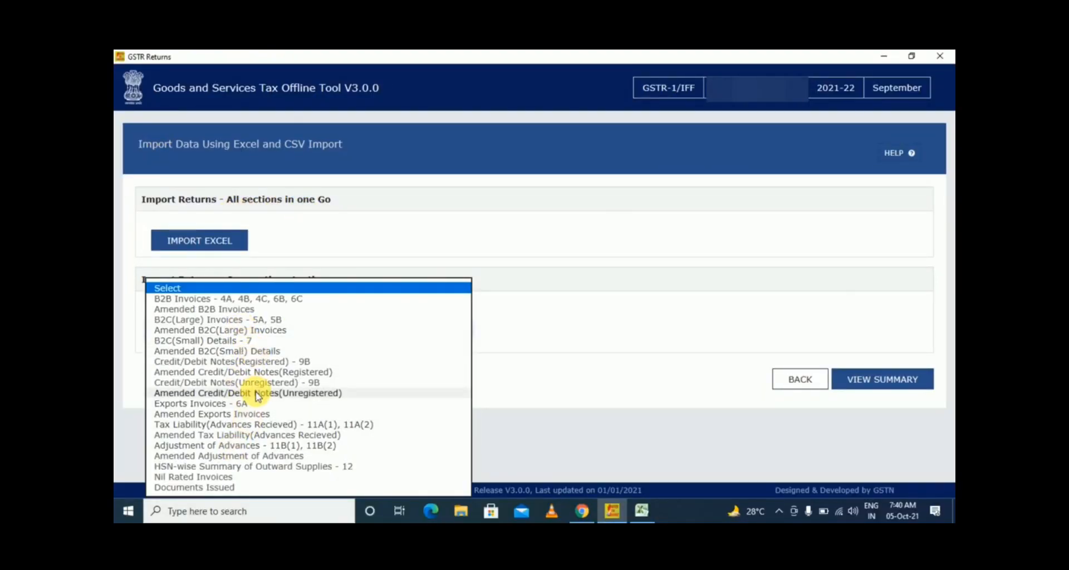
{"action": "left_click", "coordinate": [344, 228]}
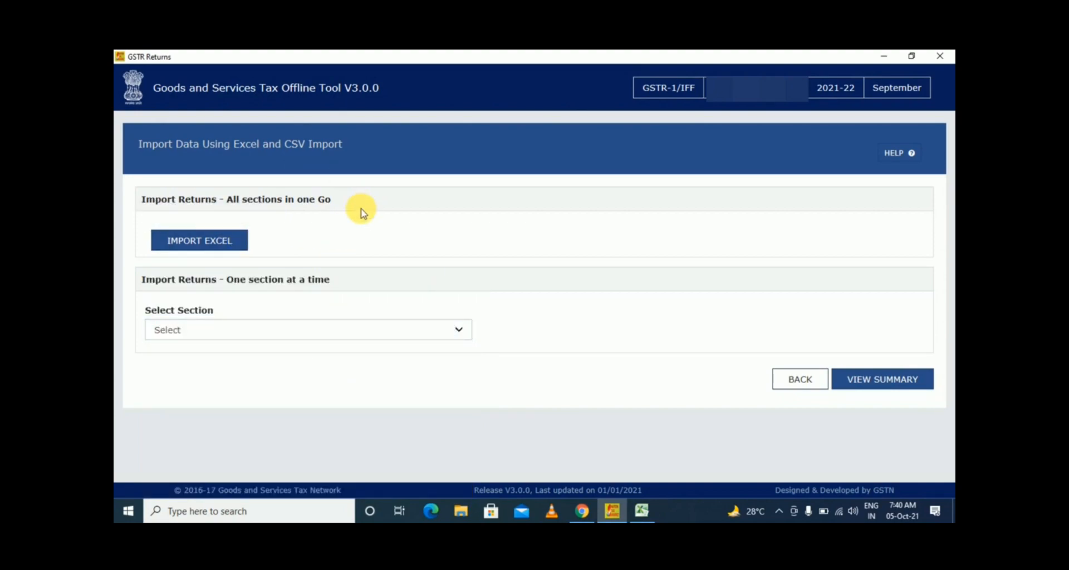
Import the GSTR-1 Excel workbook for all sections in one go, save the imported data and open the return summary
{"action": "left_click", "coordinate": [195, 250]}
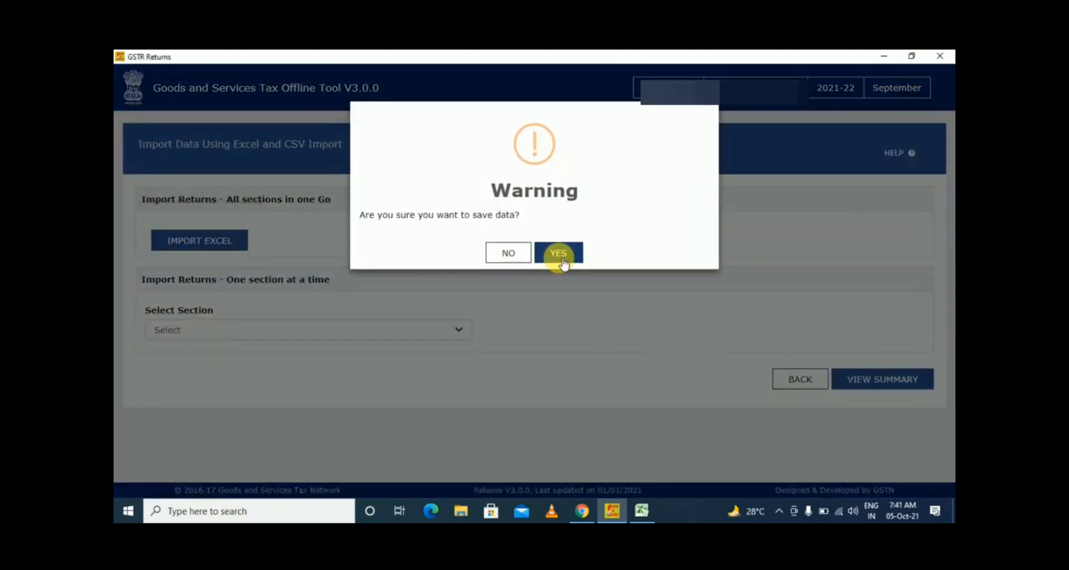
{"action": "left_click", "coordinate": [560, 255]}
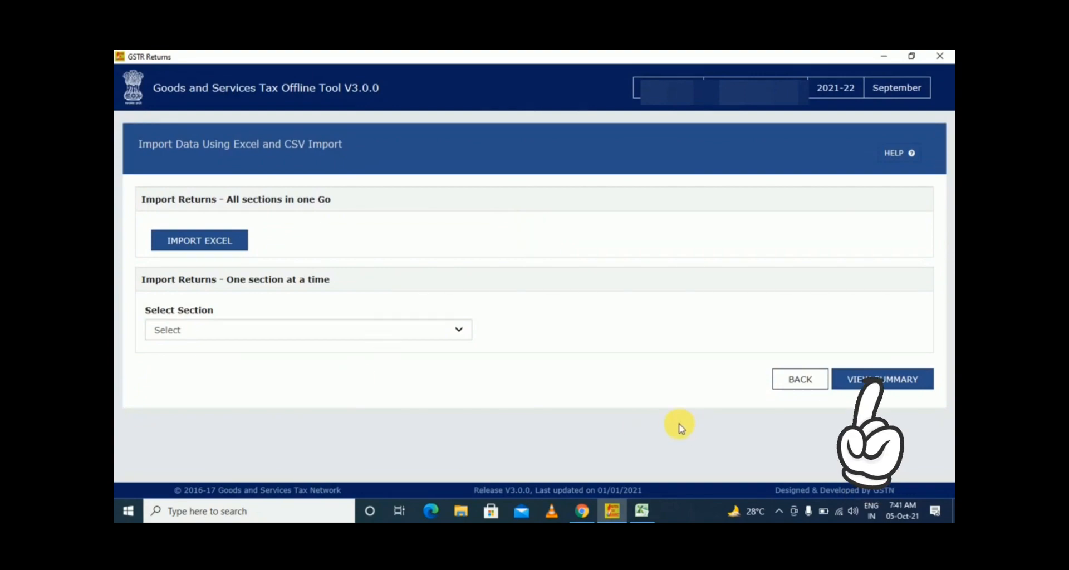
{"action": "left_click", "coordinate": [890, 386]}
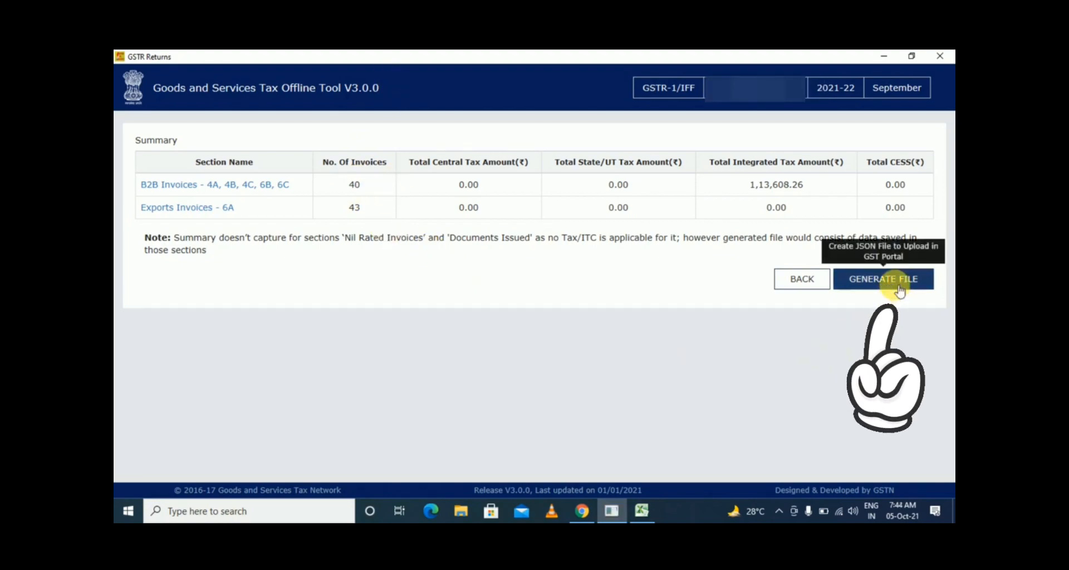
Generate the JSON file for upload to the GST portal, then download and save it on the computer
{"action": "left_click", "coordinate": [900, 286]}
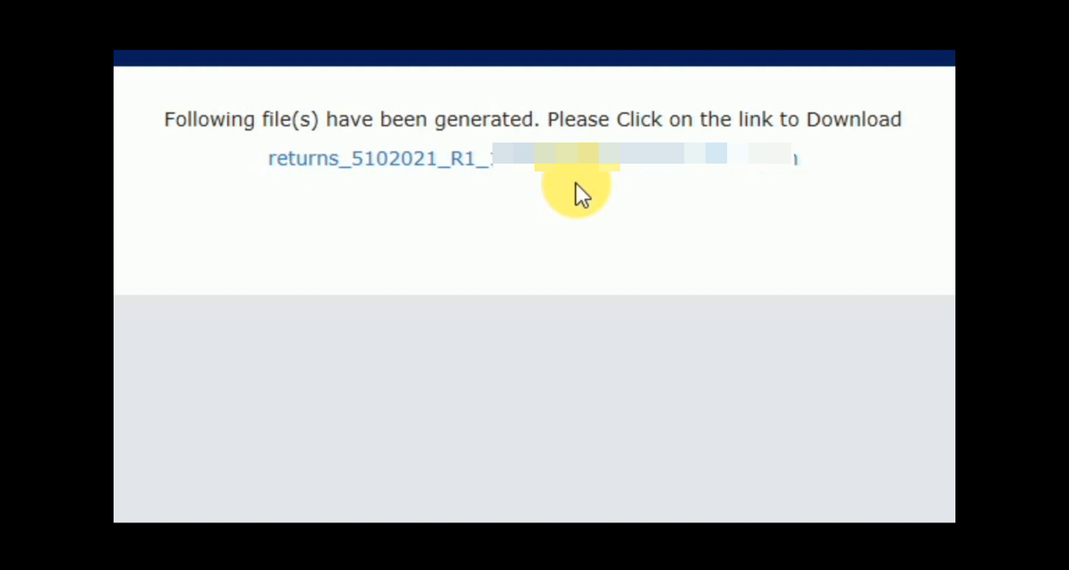
{"action": "left_click", "coordinate": [571, 159]}
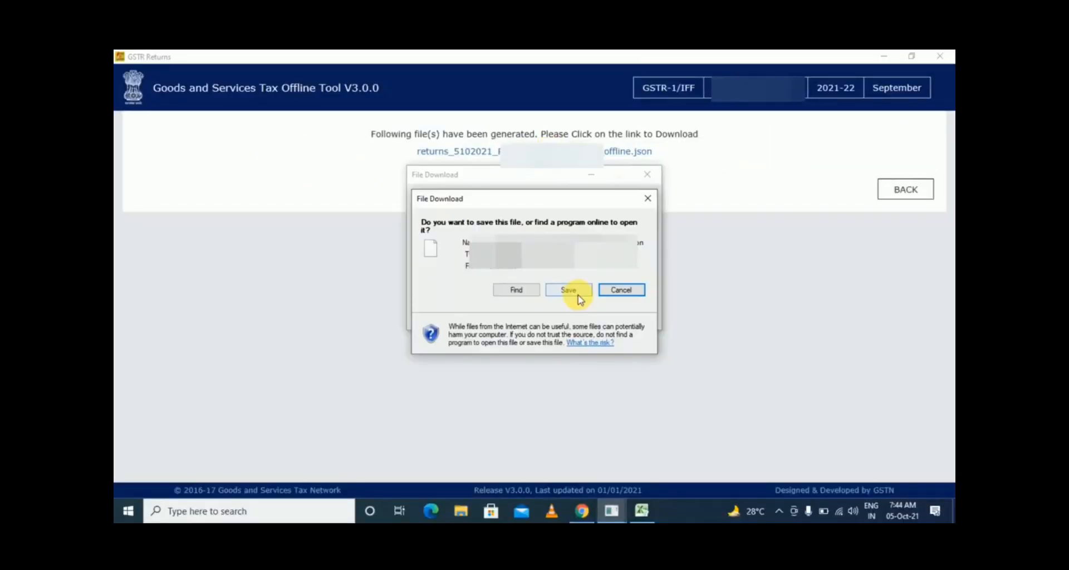
{"action": "left_click", "coordinate": [574, 294]}
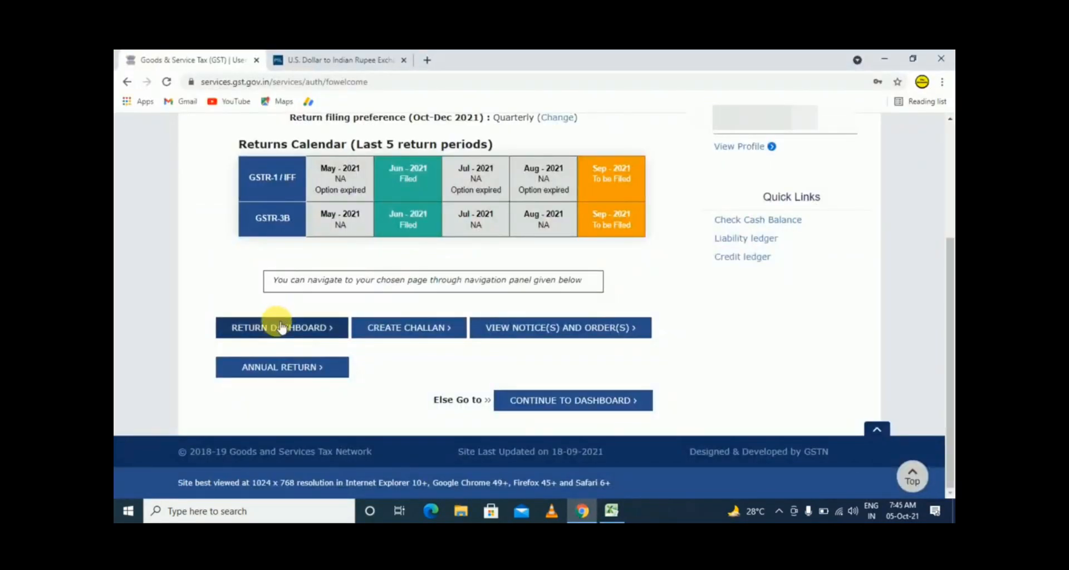
Switch to the GST portal in Chrome and search the return dashboard for financial year 2021-22, period September
{"action": "left_click", "coordinate": [299, 333]}
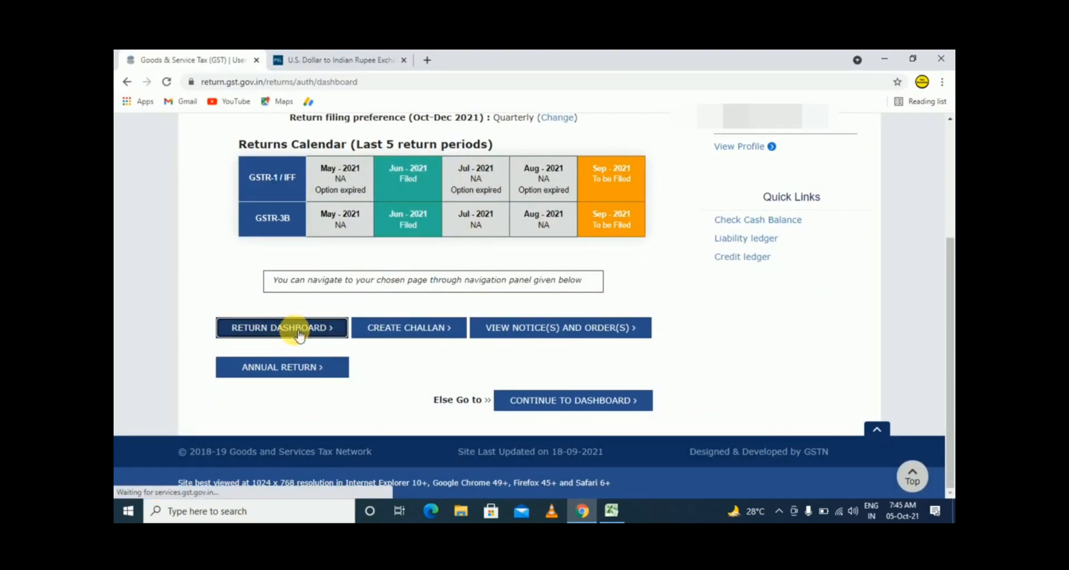
{"action": "left_click", "coordinate": [512, 260]}
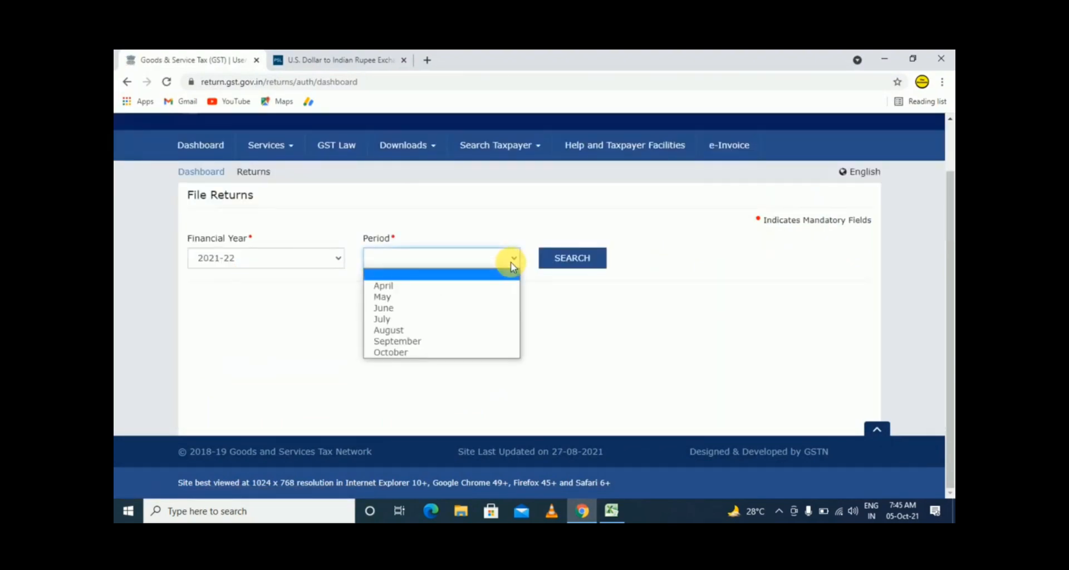
{"action": "left_click", "coordinate": [311, 313]}
{"action": "left_click", "coordinate": [442, 259]}
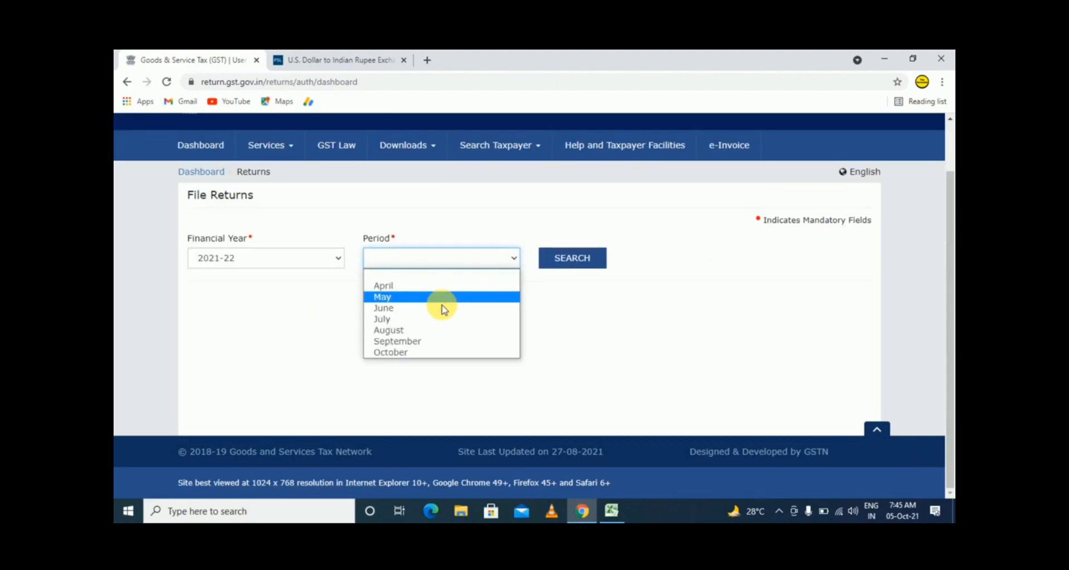
{"action": "left_click", "coordinate": [432, 341]}
{"action": "left_click", "coordinate": [579, 259]}
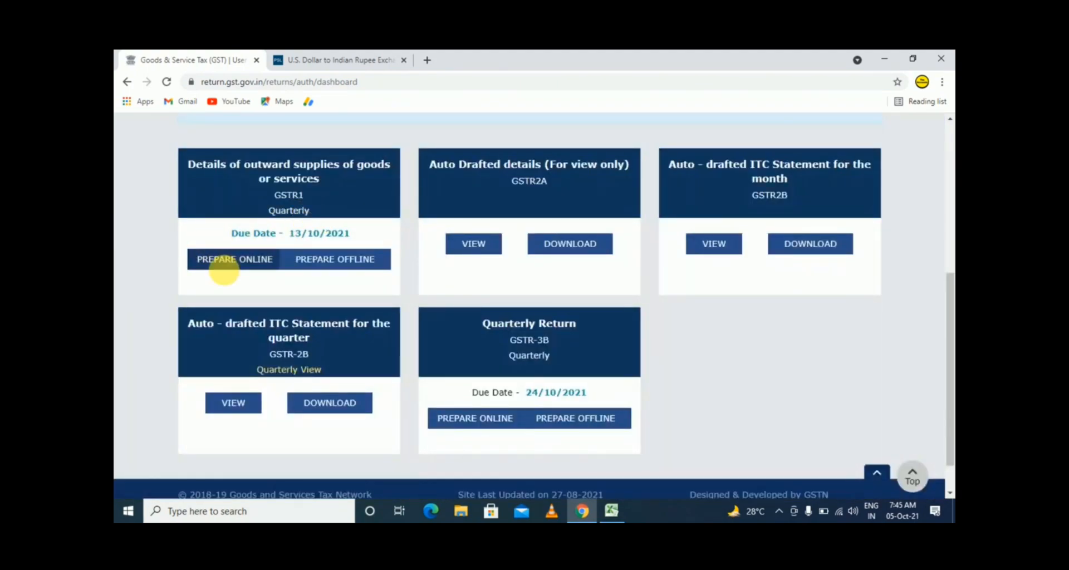
Open offline preparation for the quarterly GSTR1 and upload the generated returns JSON file from the Desktop
{"action": "left_click", "coordinate": [345, 266]}
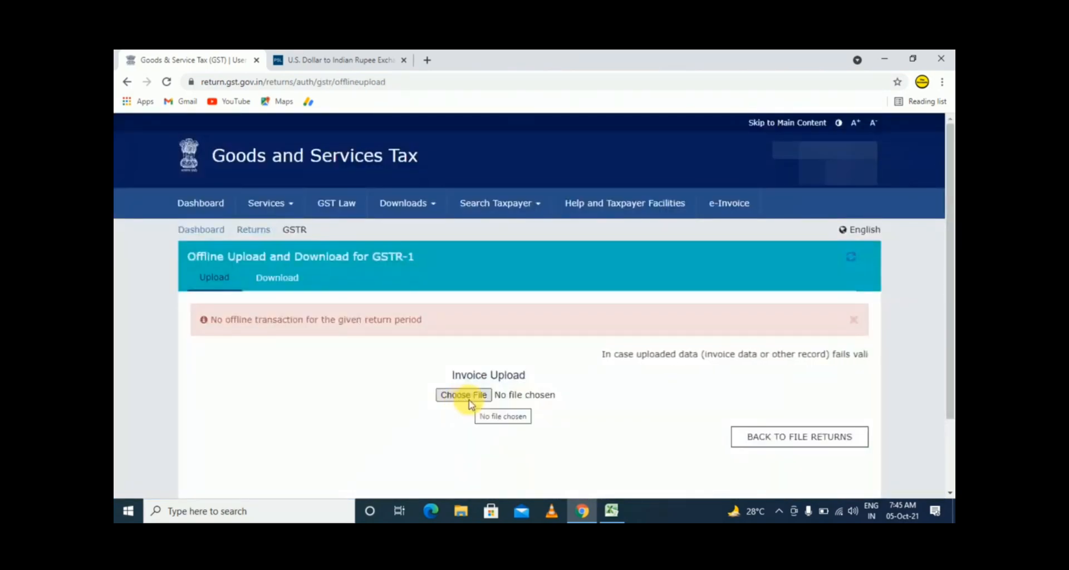
{"action": "left_click", "coordinate": [464, 395]}
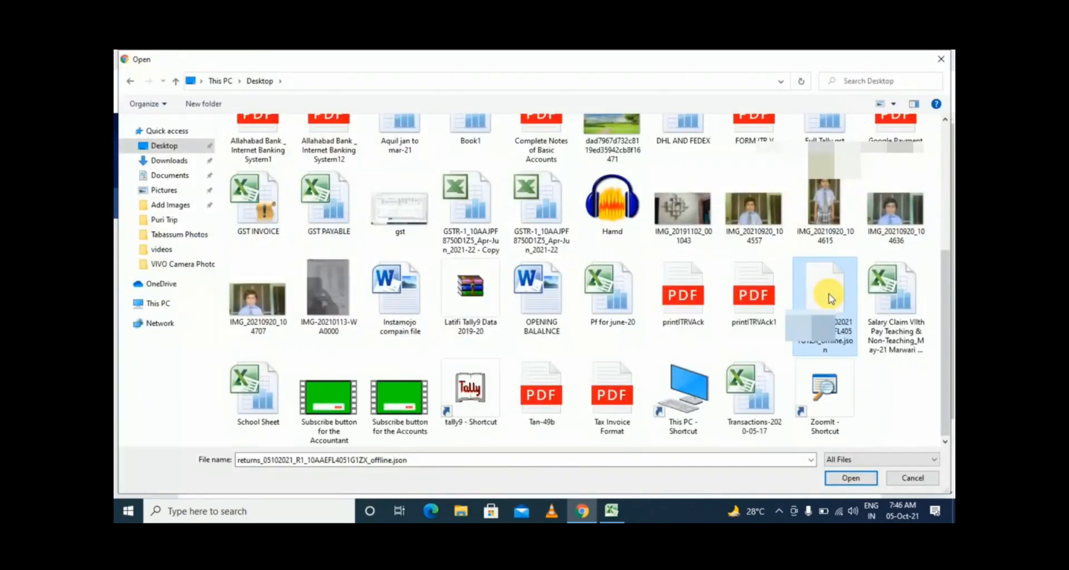
{"action": "double_click", "coordinate": [831, 299]}
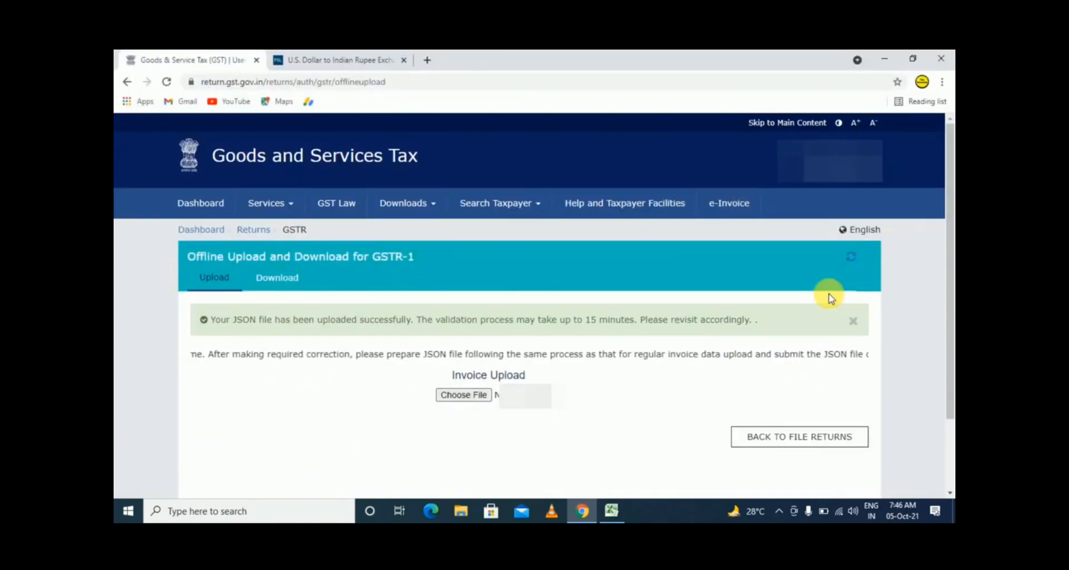
Open the quarterly GSTR1 for online preparation and review its section details down to the acknowledgement statement
{"action": "scroll", "coordinate": [536, 374], "scroll_direction": "down", "scroll_amount": 2}
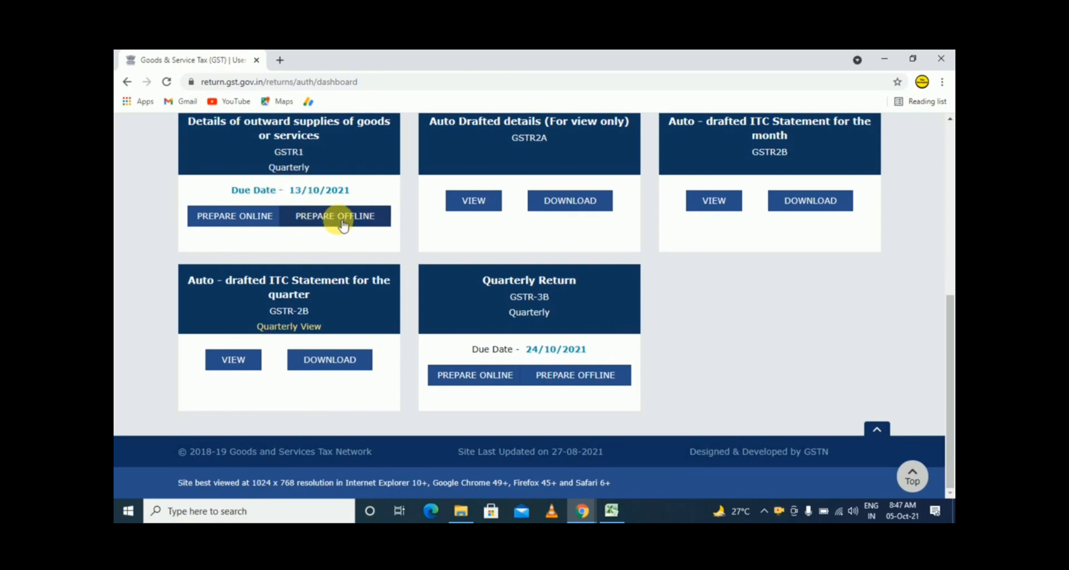
{"action": "left_click", "coordinate": [245, 220]}
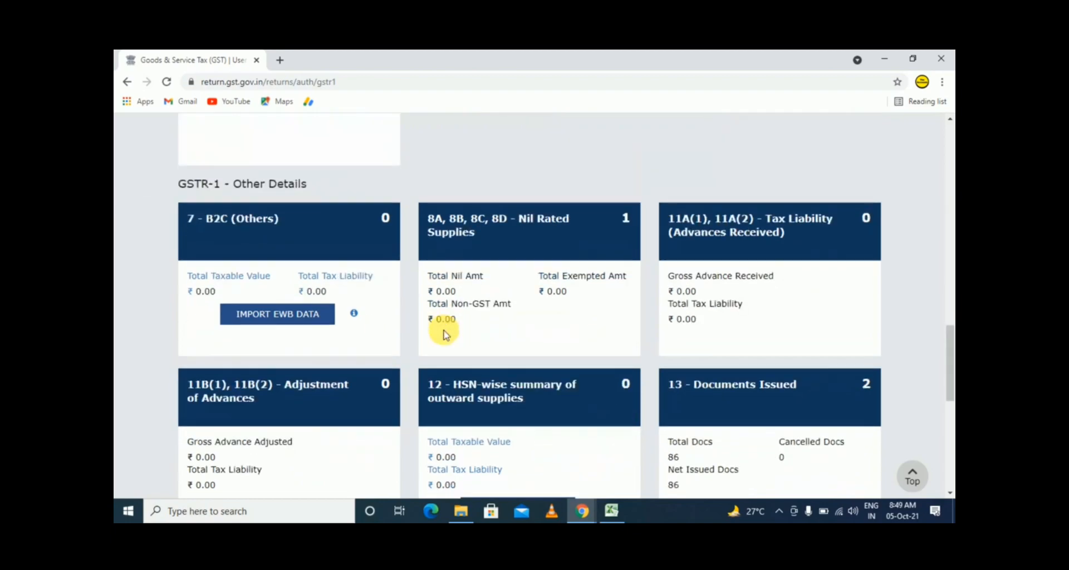
{"action": "scroll", "coordinate": [443, 332], "scroll_direction": "down", "scroll_amount": 2}
{"action": "scroll", "coordinate": [443, 335], "scroll_direction": "down", "scroll_amount": 3}
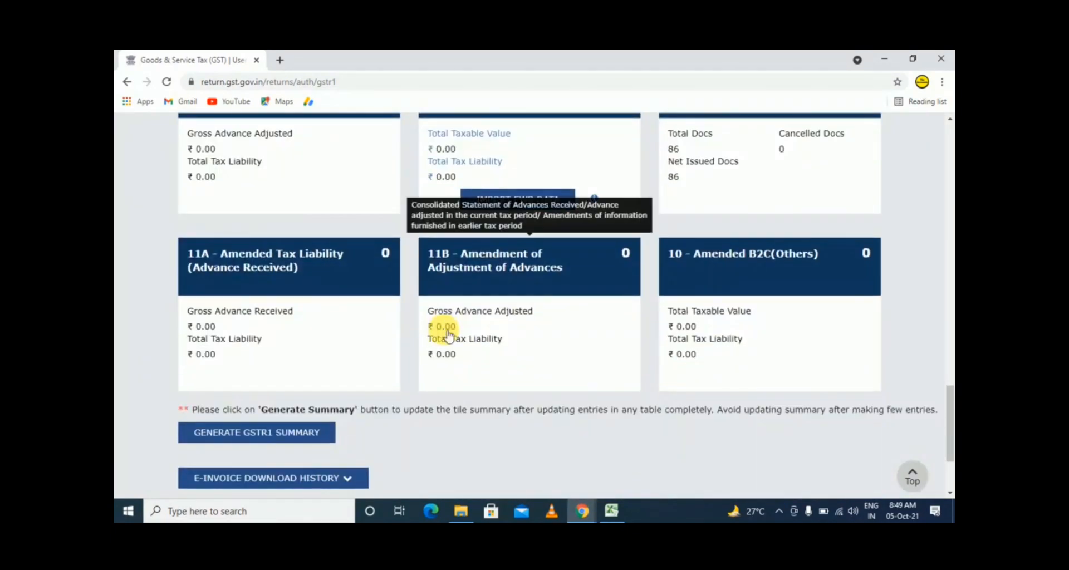
{"action": "scroll", "coordinate": [445, 335], "scroll_direction": "down", "scroll_amount": 3}
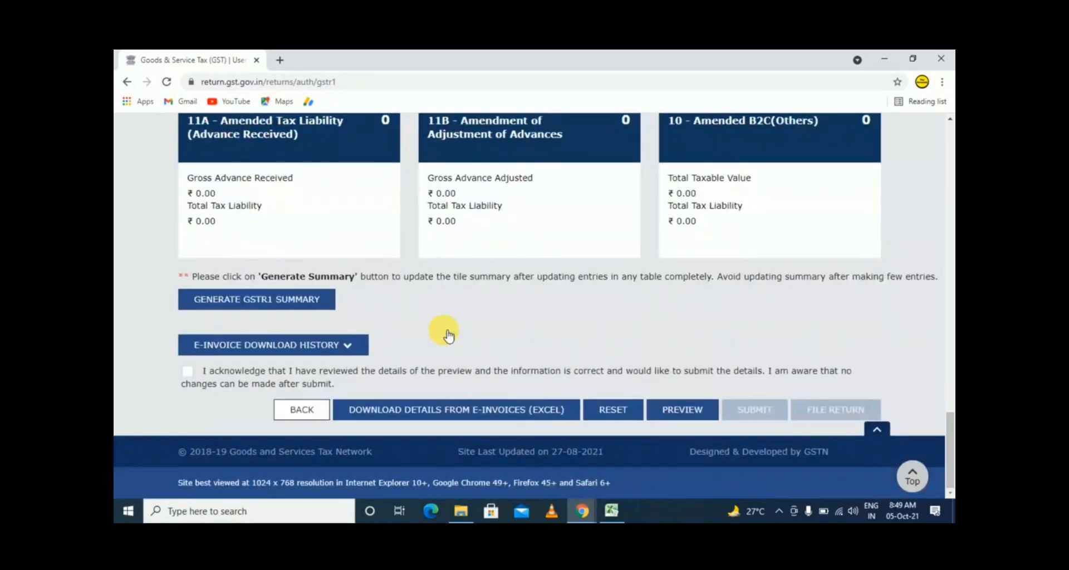
Acknowledge that the GSTR-1 details have been reviewed and are correct, submit the return and confirm proceeding
{"action": "left_click", "coordinate": [188, 371]}
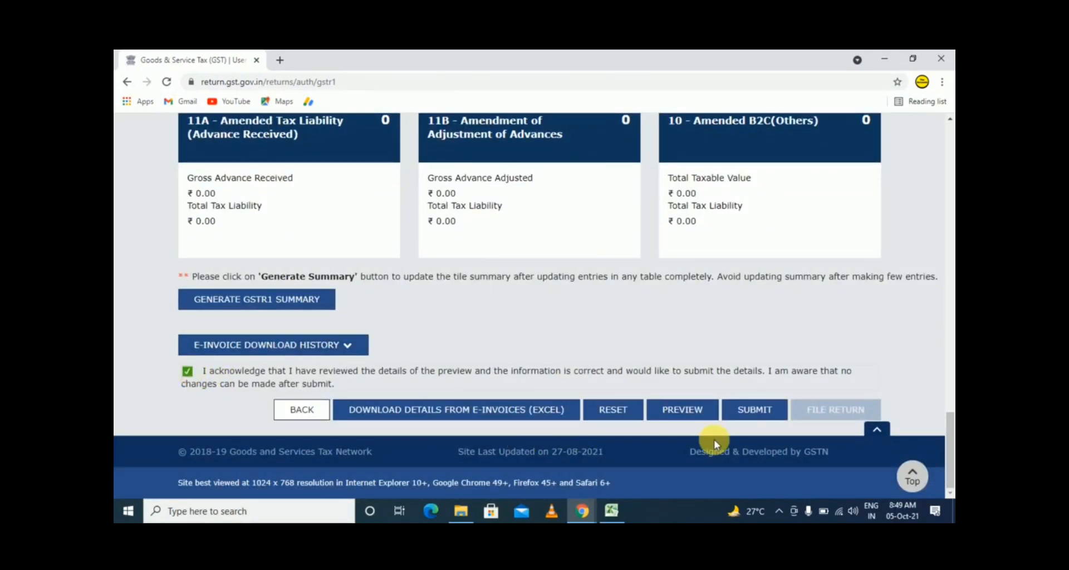
{"action": "left_click", "coordinate": [751, 411]}
{"action": "left_click", "coordinate": [510, 284]}
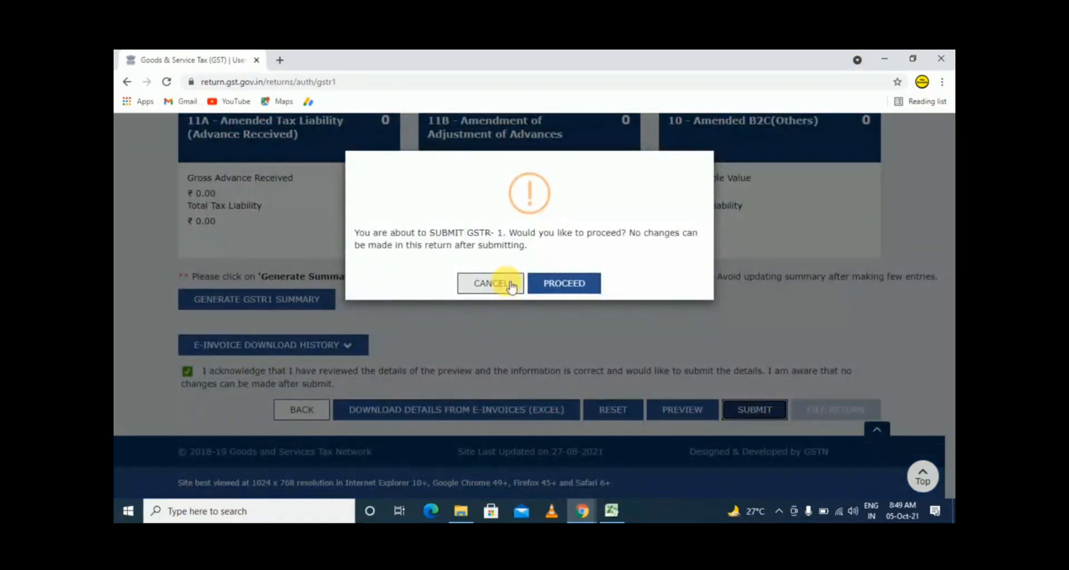
{"action": "left_click", "coordinate": [564, 285]}
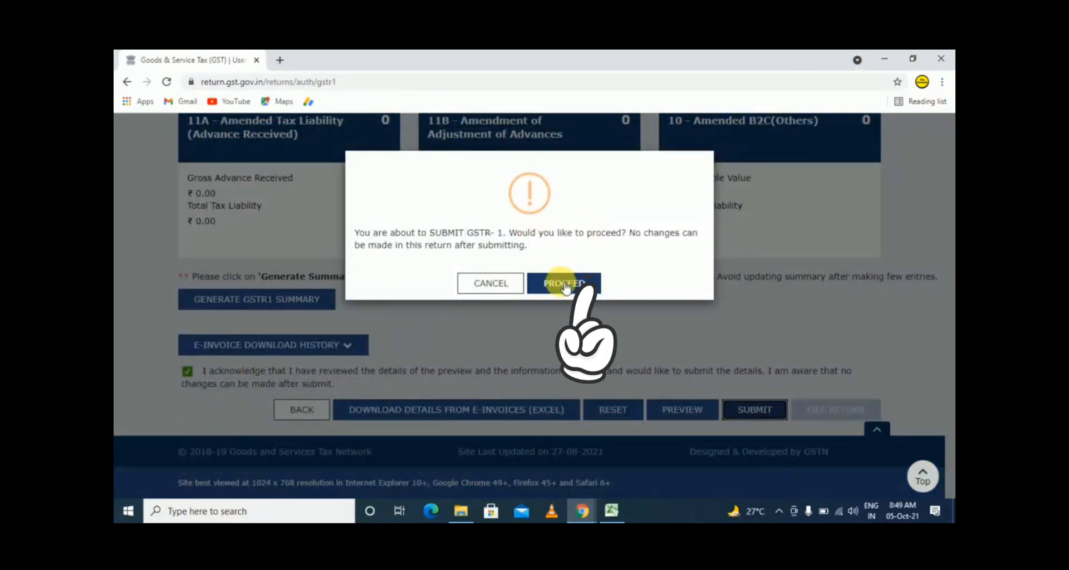